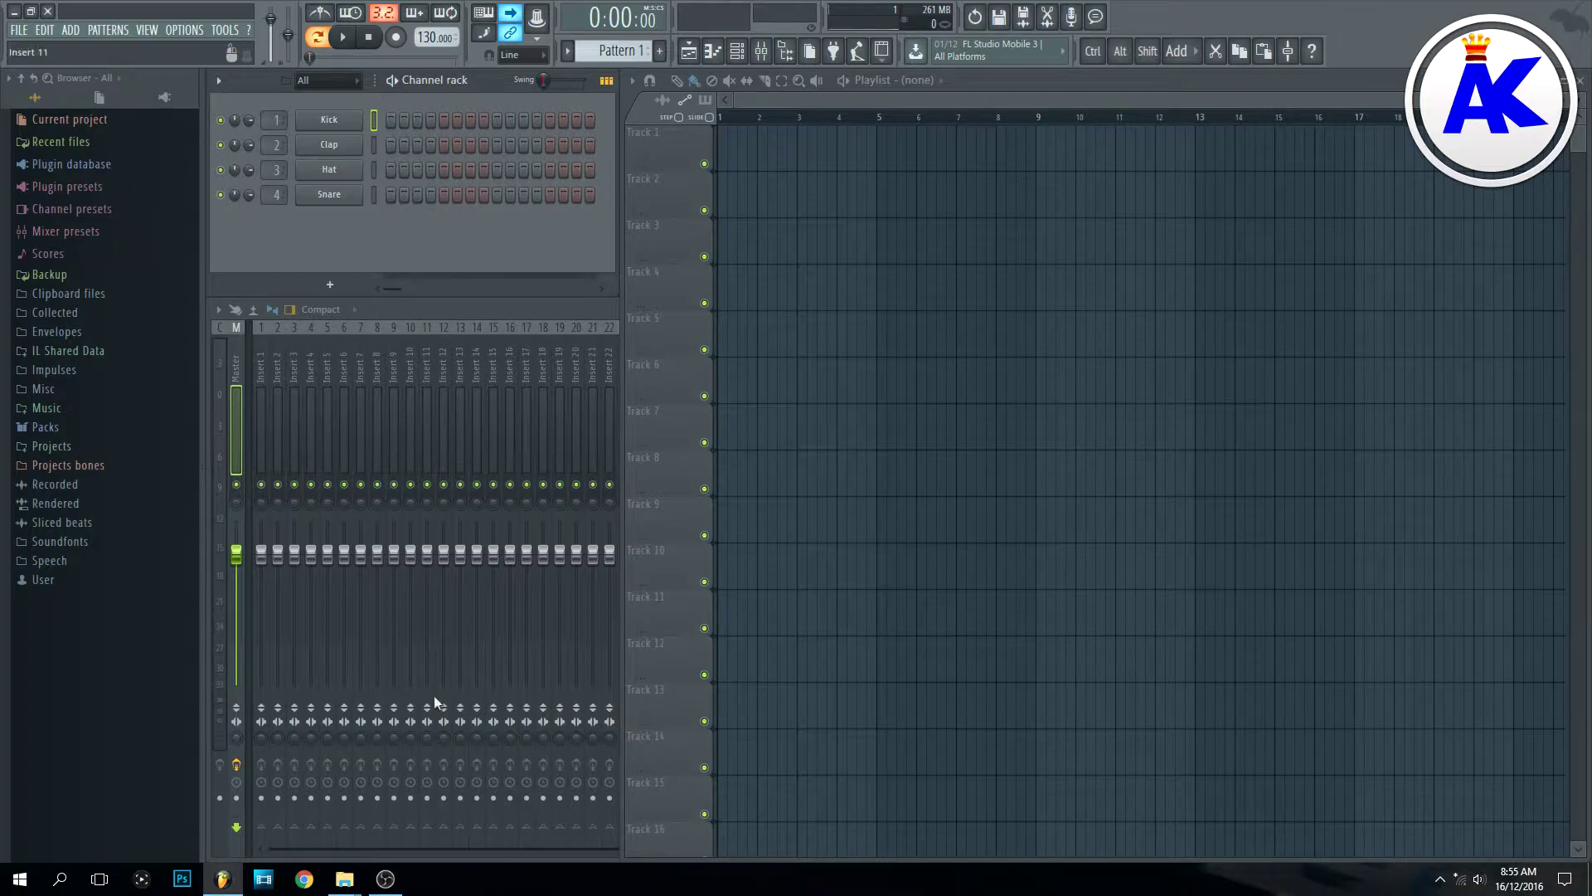
Open TyrellN6_Win in the VSTs folder and run TyrellN6Winstaller despite the SmartScreen warning
mouse_move(349, 879)
left_click(390, 811)
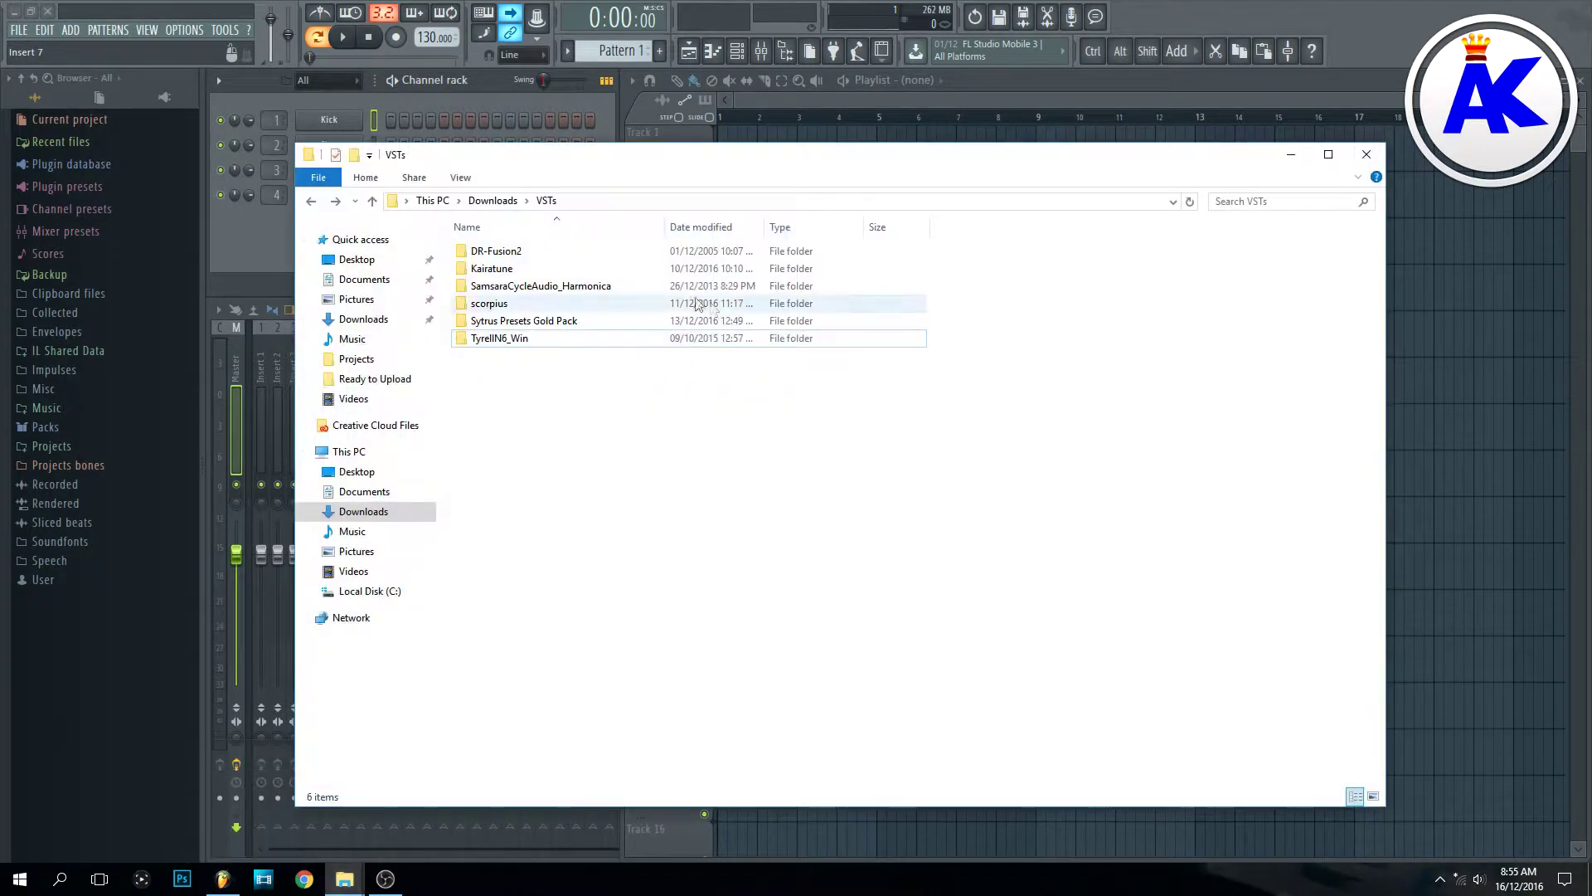
left_click(519, 342)
double_click(519, 340)
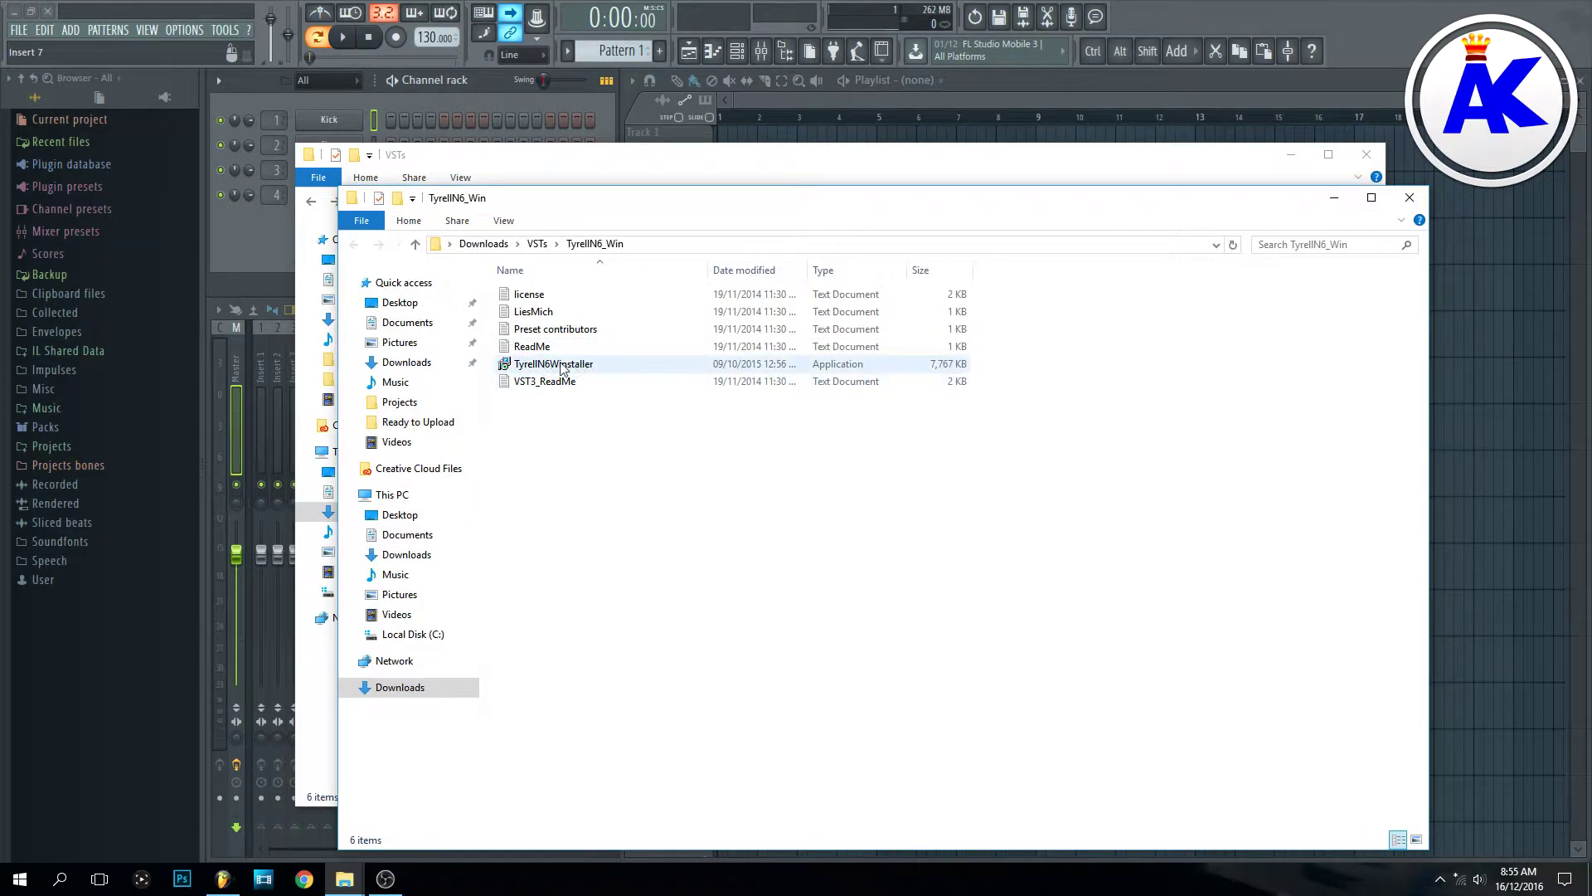
double_click(561, 365)
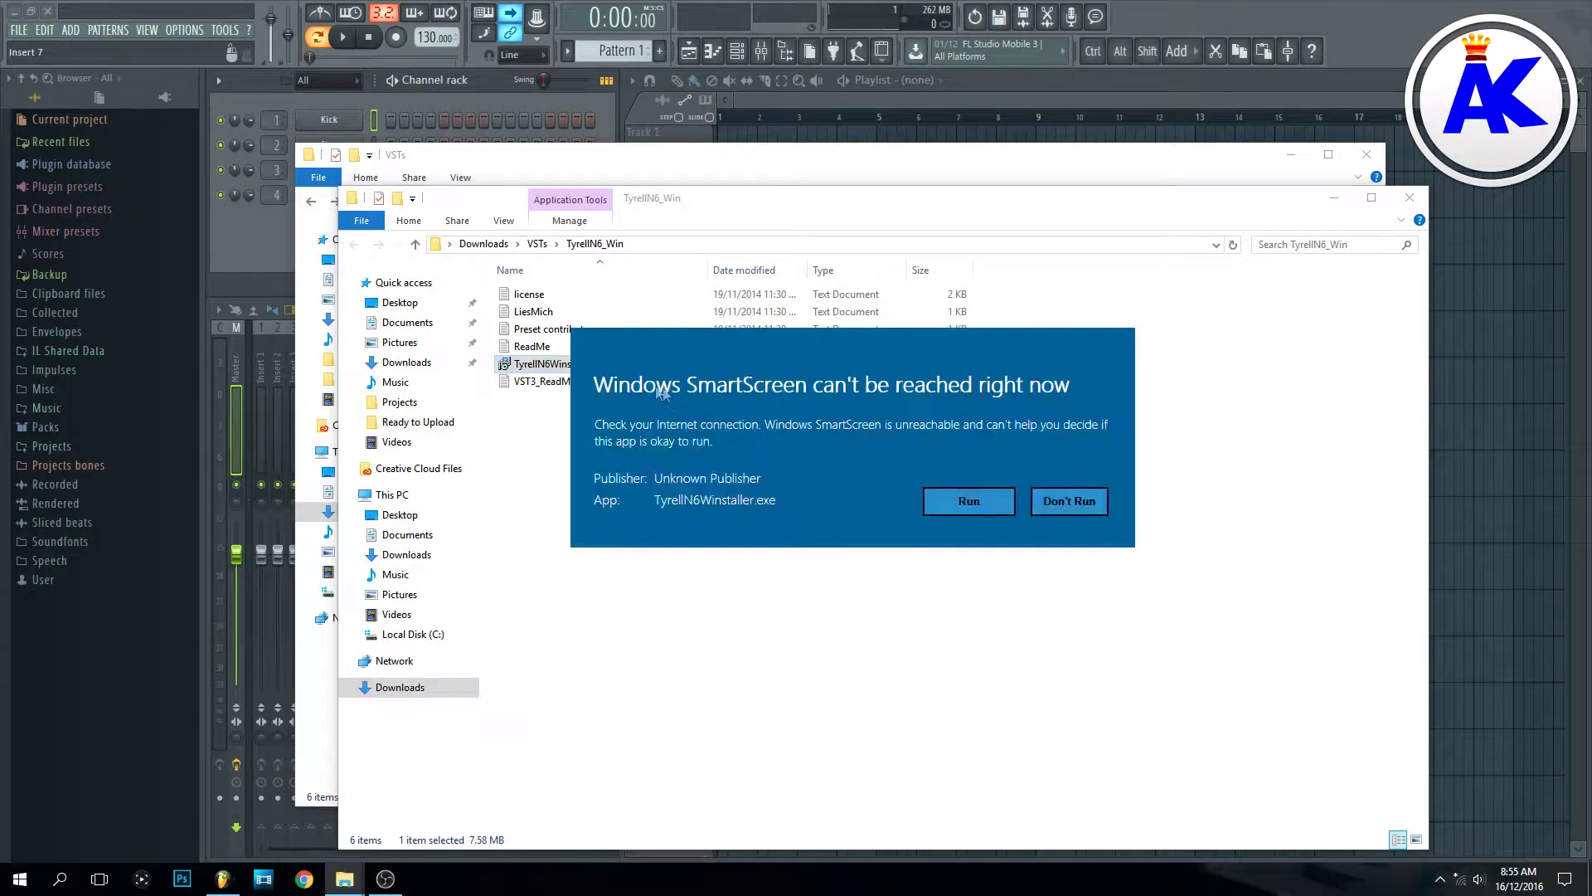
left_click(937, 500)
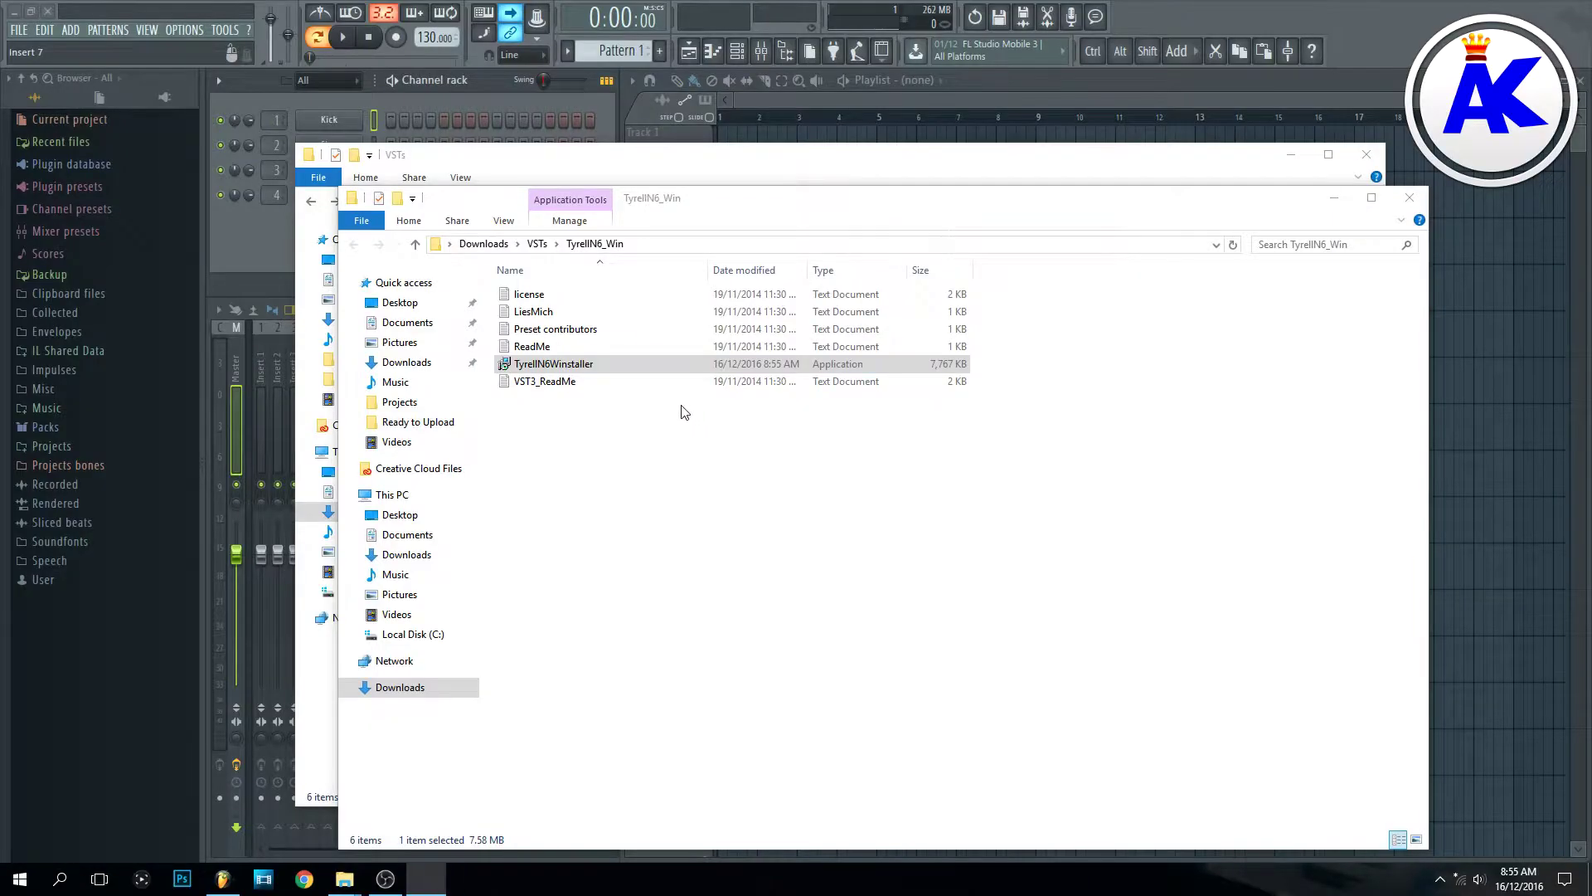
Accept the licence and choose 'Install 64-bit plugins' to reach the Paths page
left_click(889, 572)
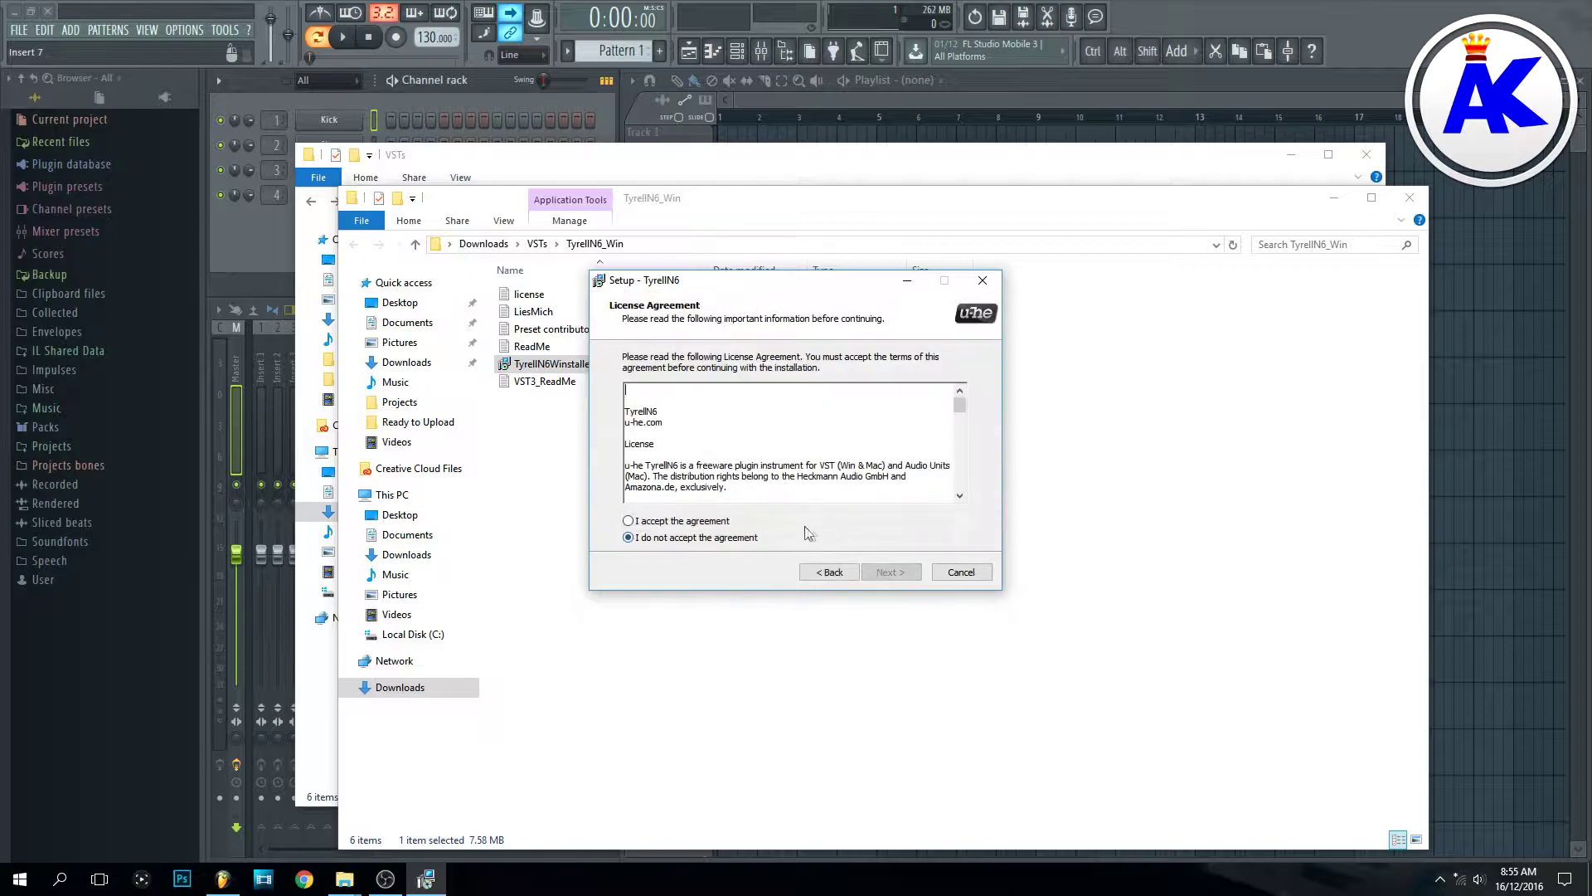
left_click(680, 520)
left_click(890, 575)
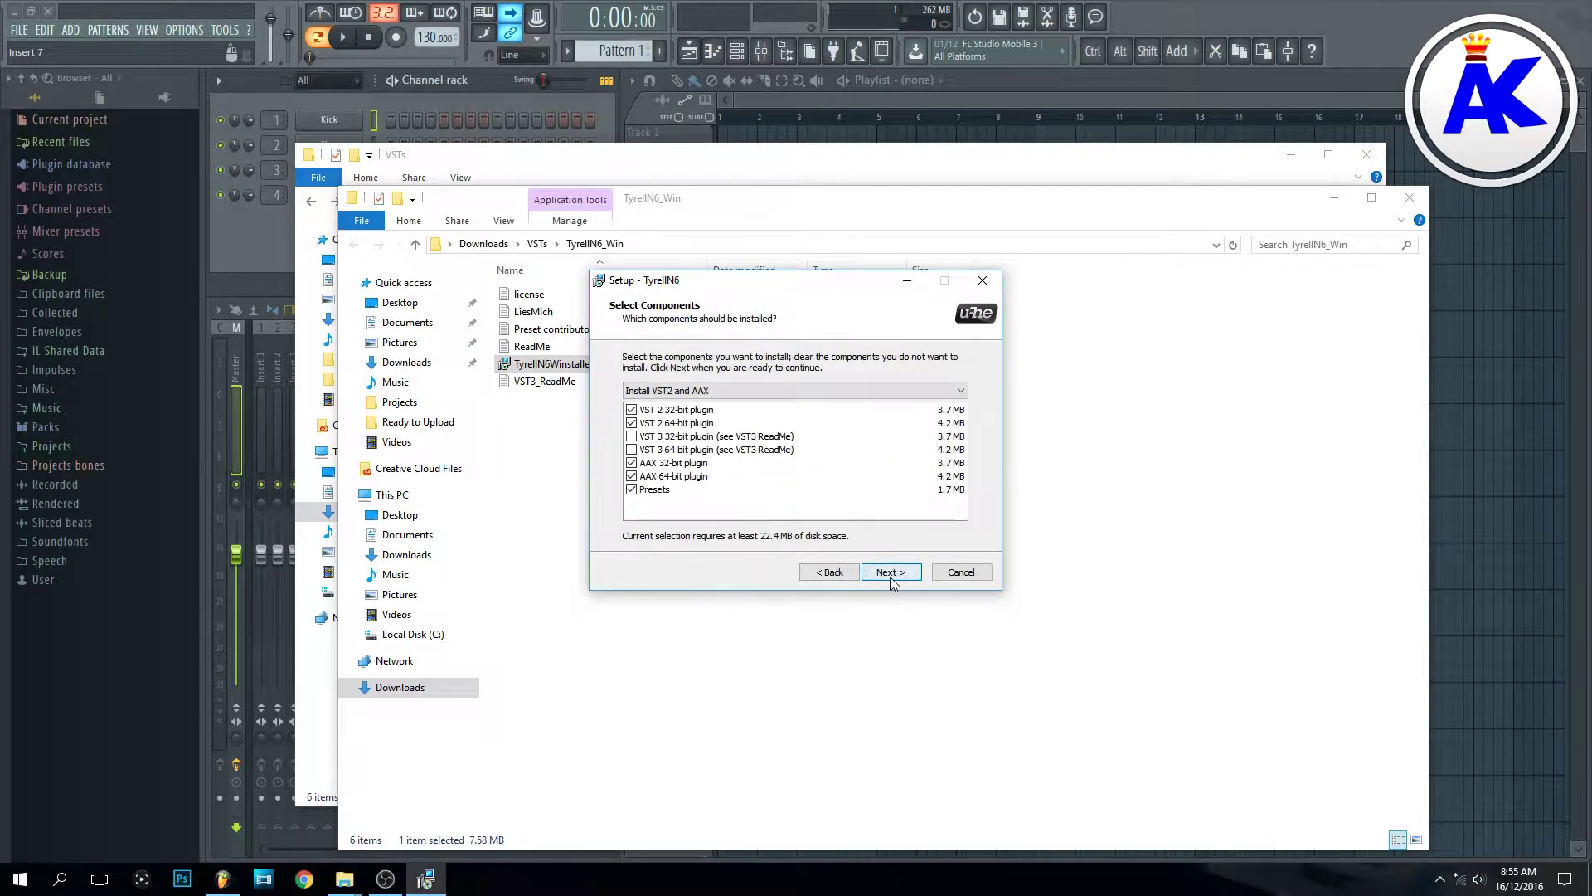
left_click(714, 393)
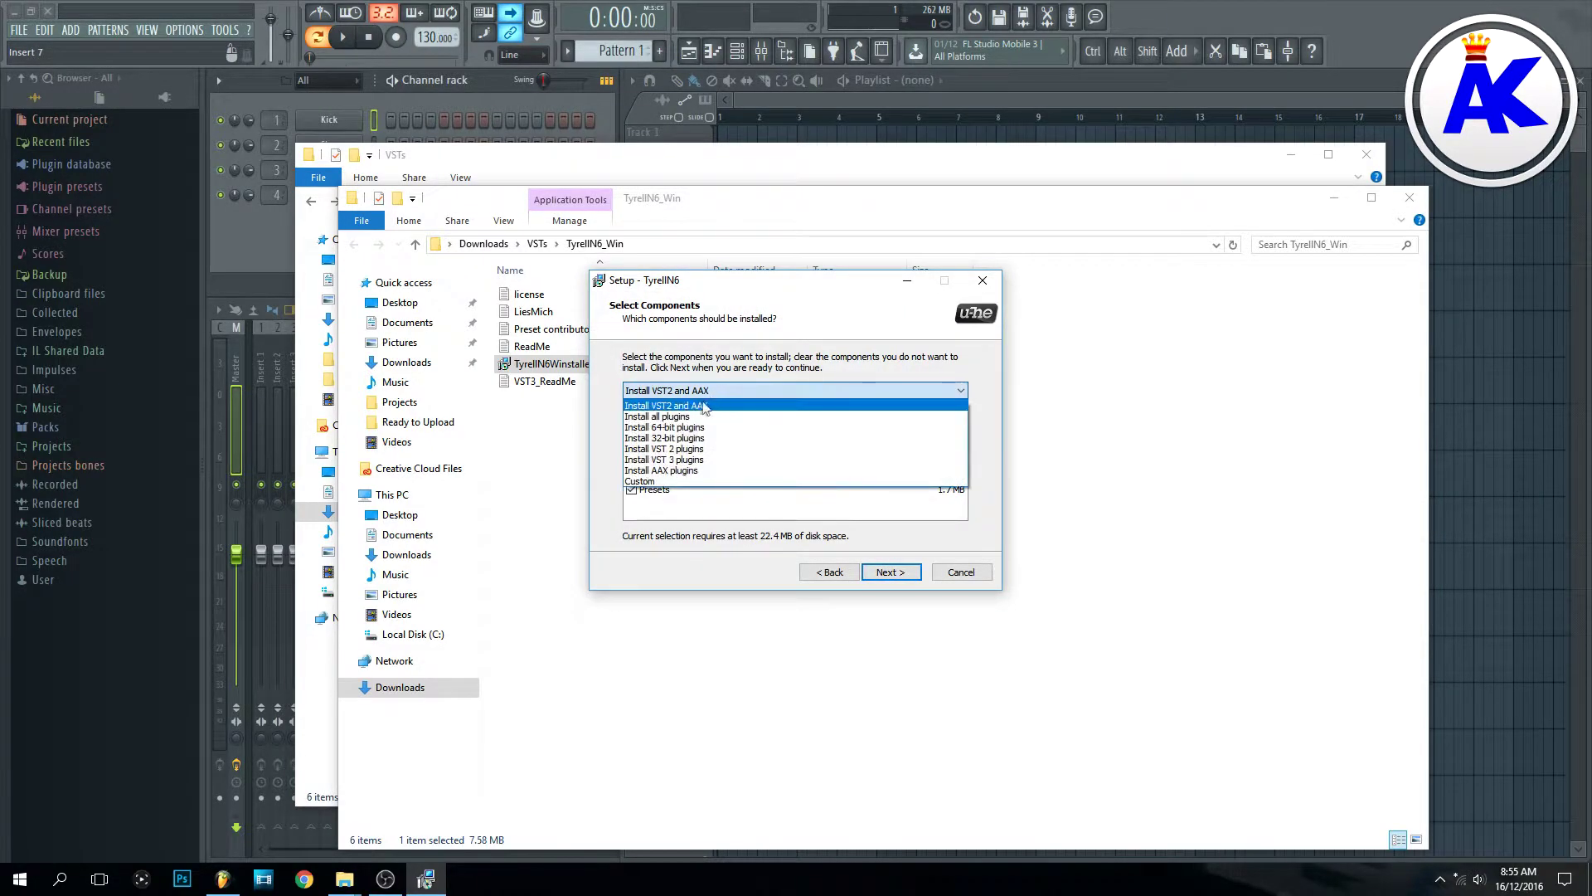
left_click(694, 427)
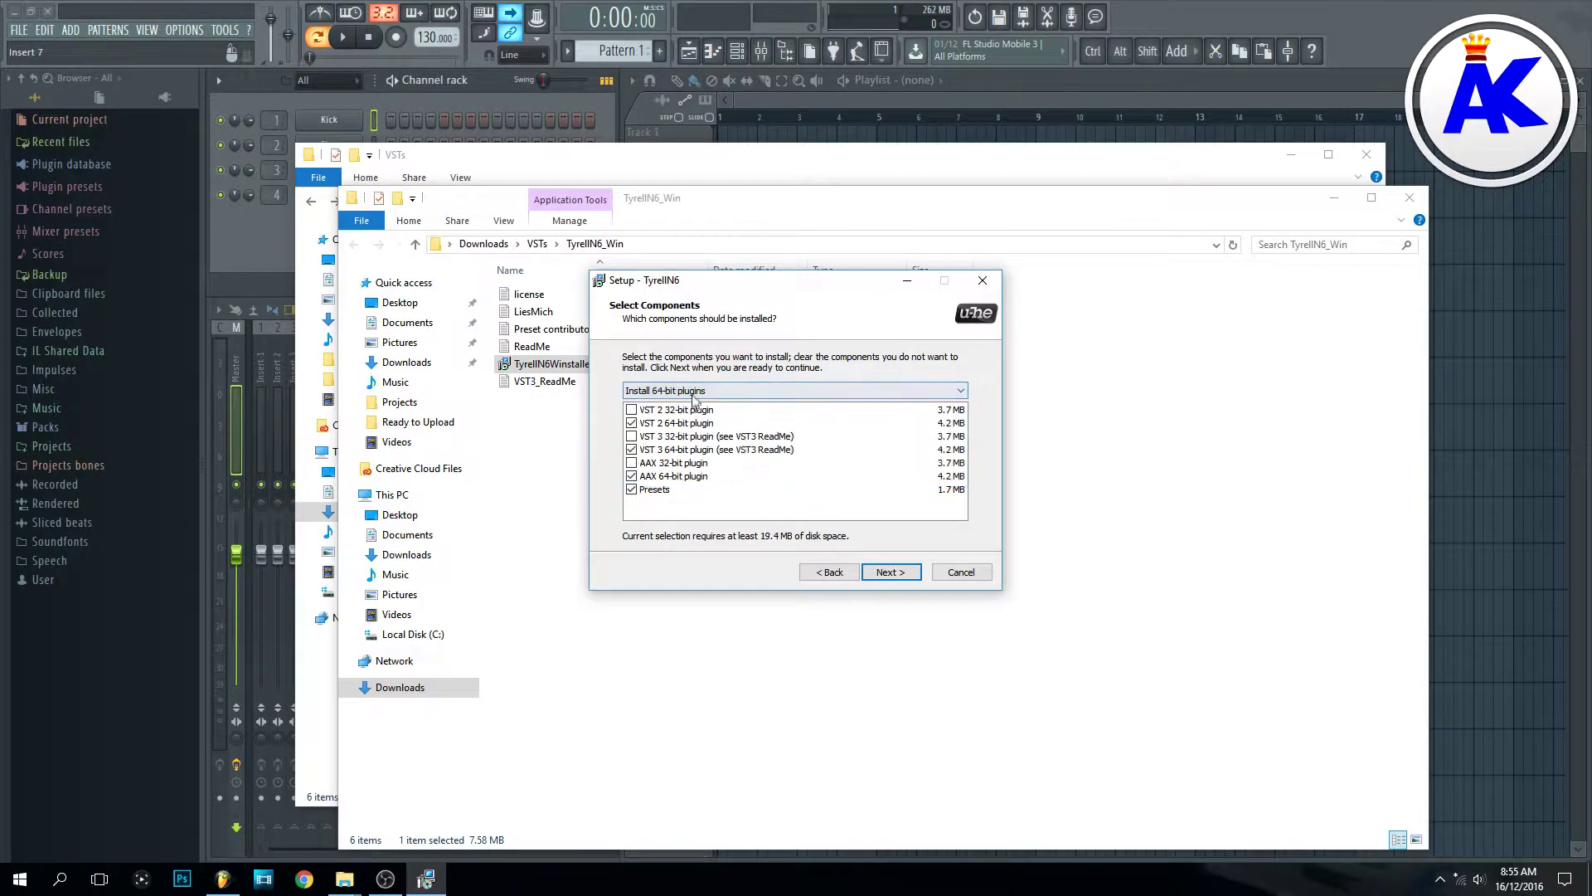
left_click(890, 574)
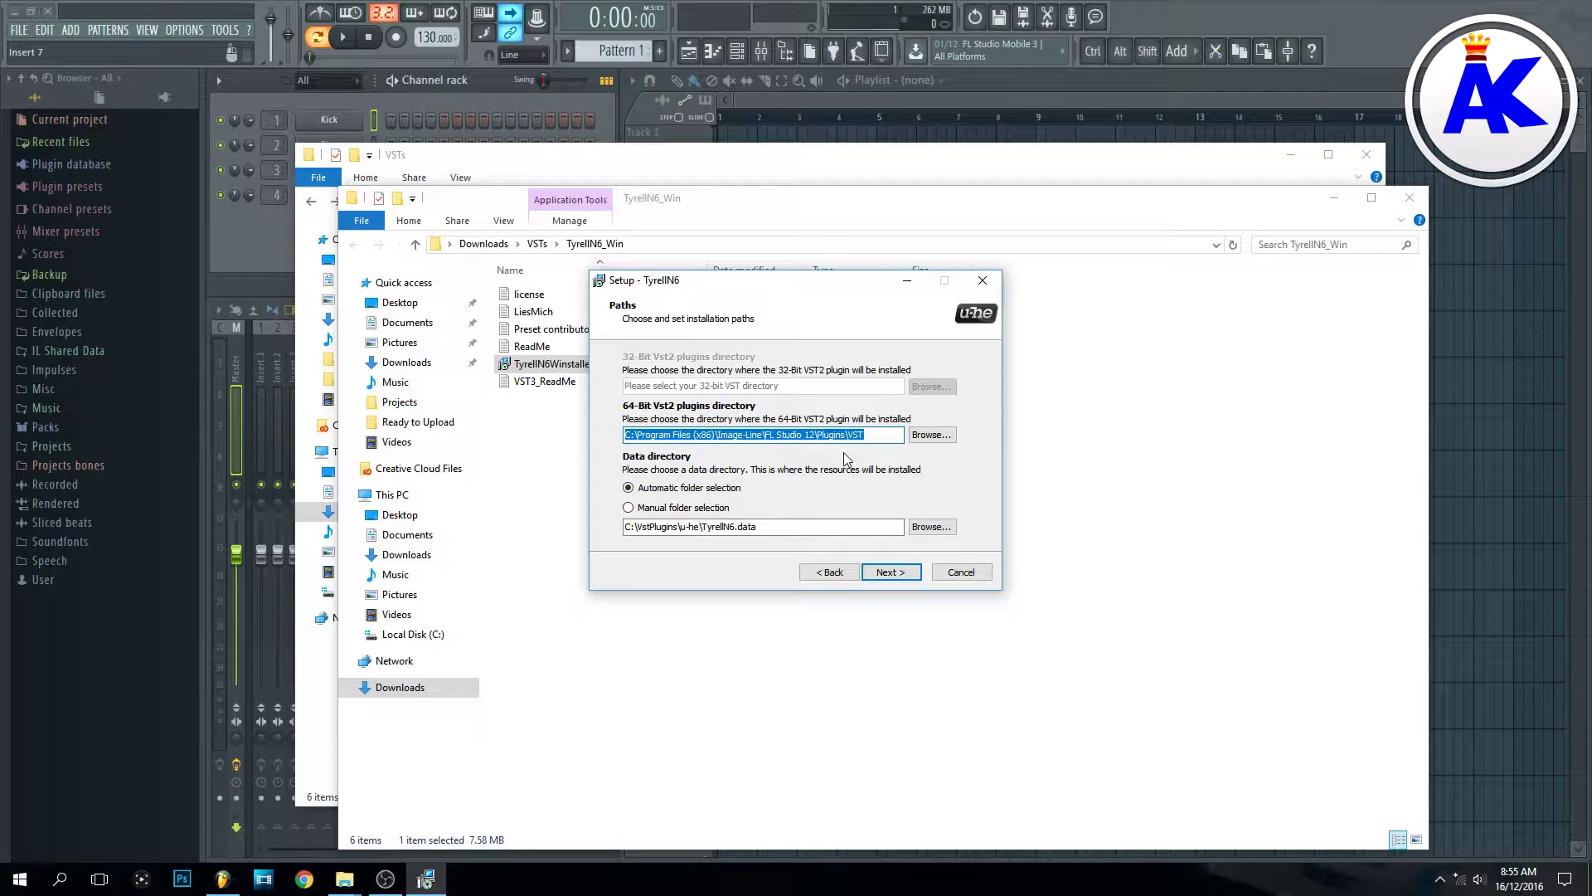
left_click(664, 166)
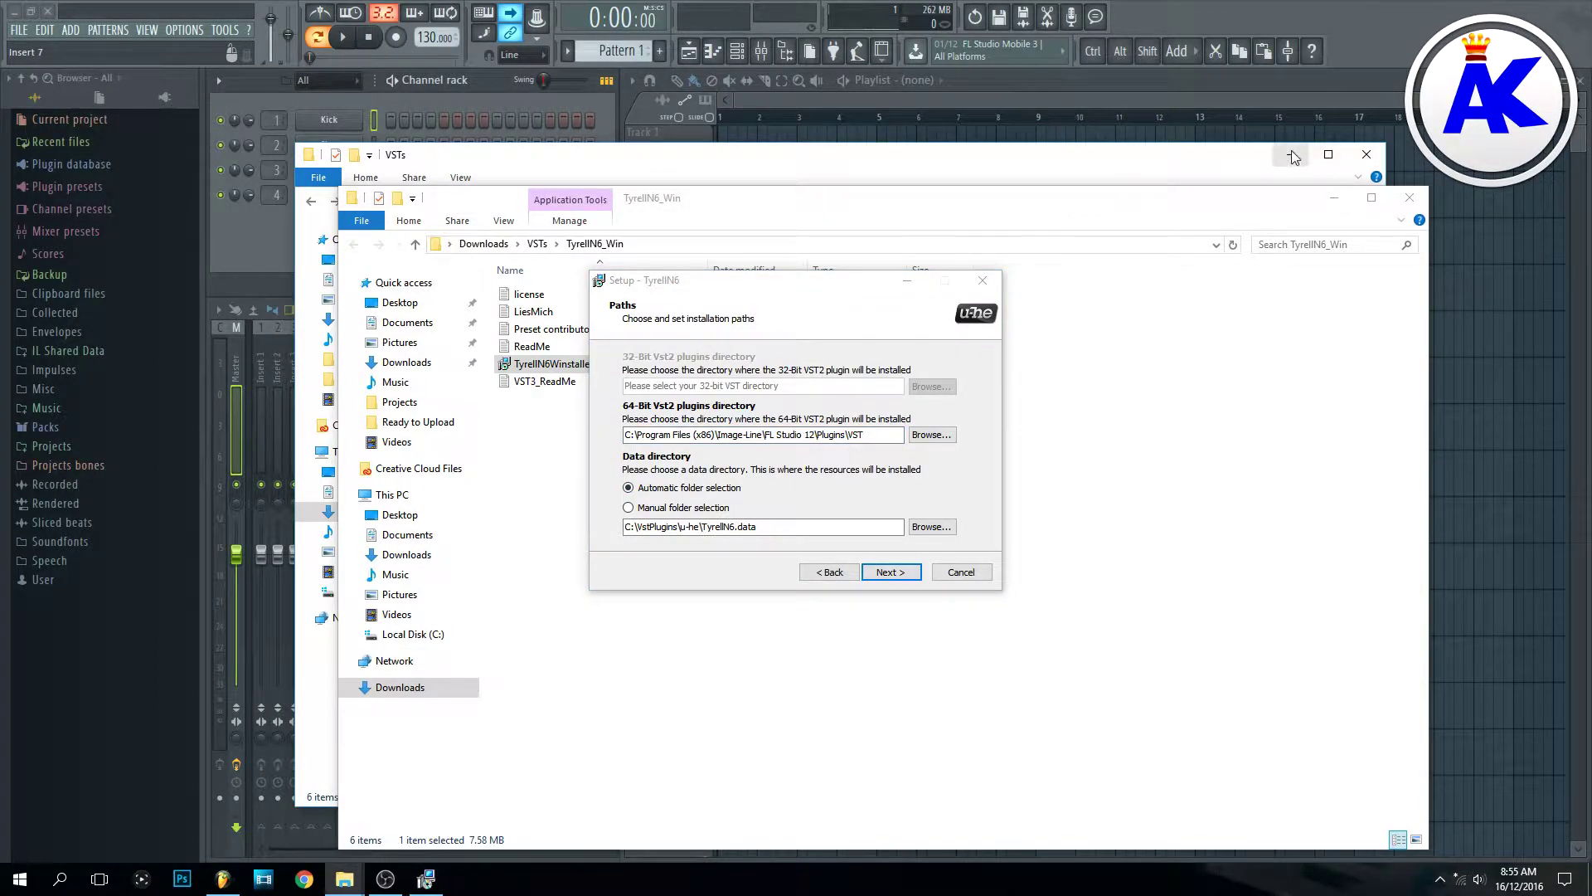
Go to FL Studio 12\Plugins\VST and select its full path in the address bar
mouse_move(345, 878)
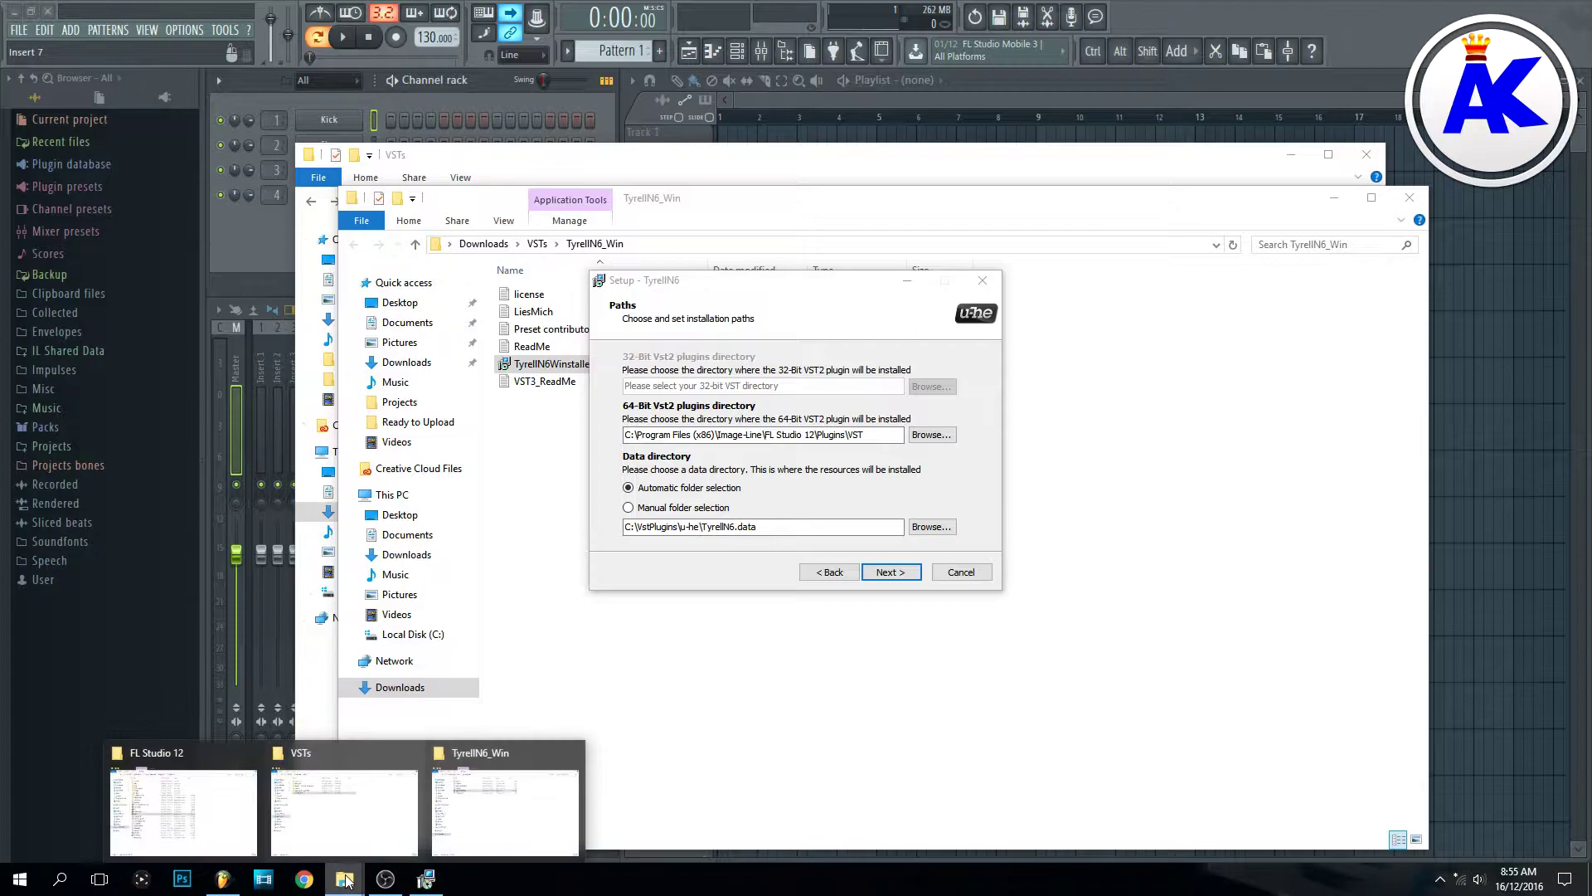
left_click(178, 803)
left_click(809, 181)
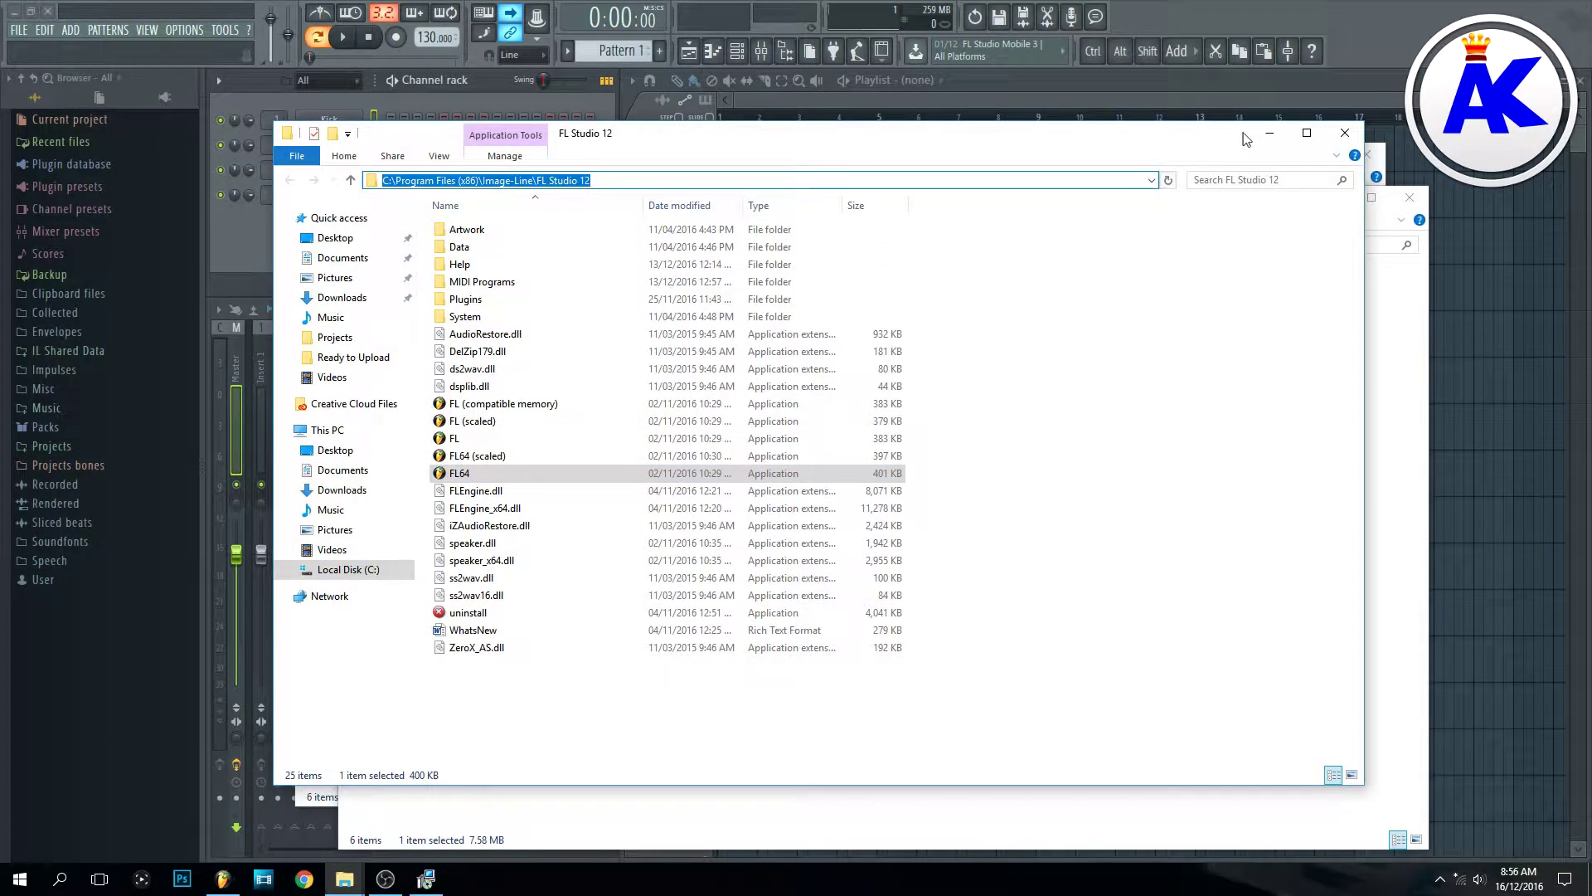
double_click(495, 303)
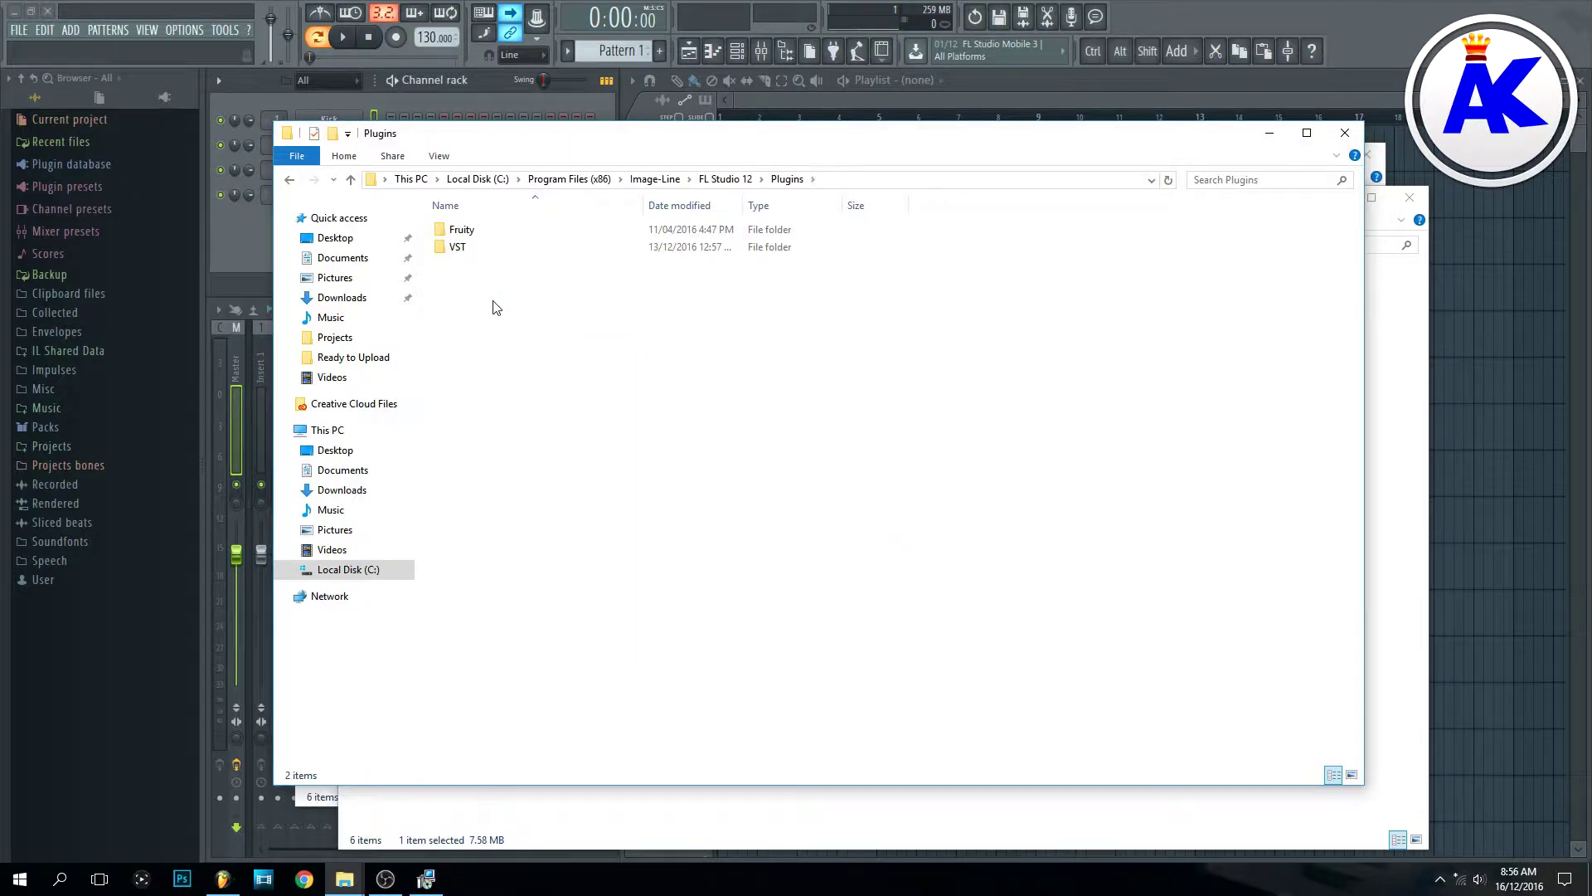
double_click(481, 247)
left_click(891, 183)
key("ctrl+c")
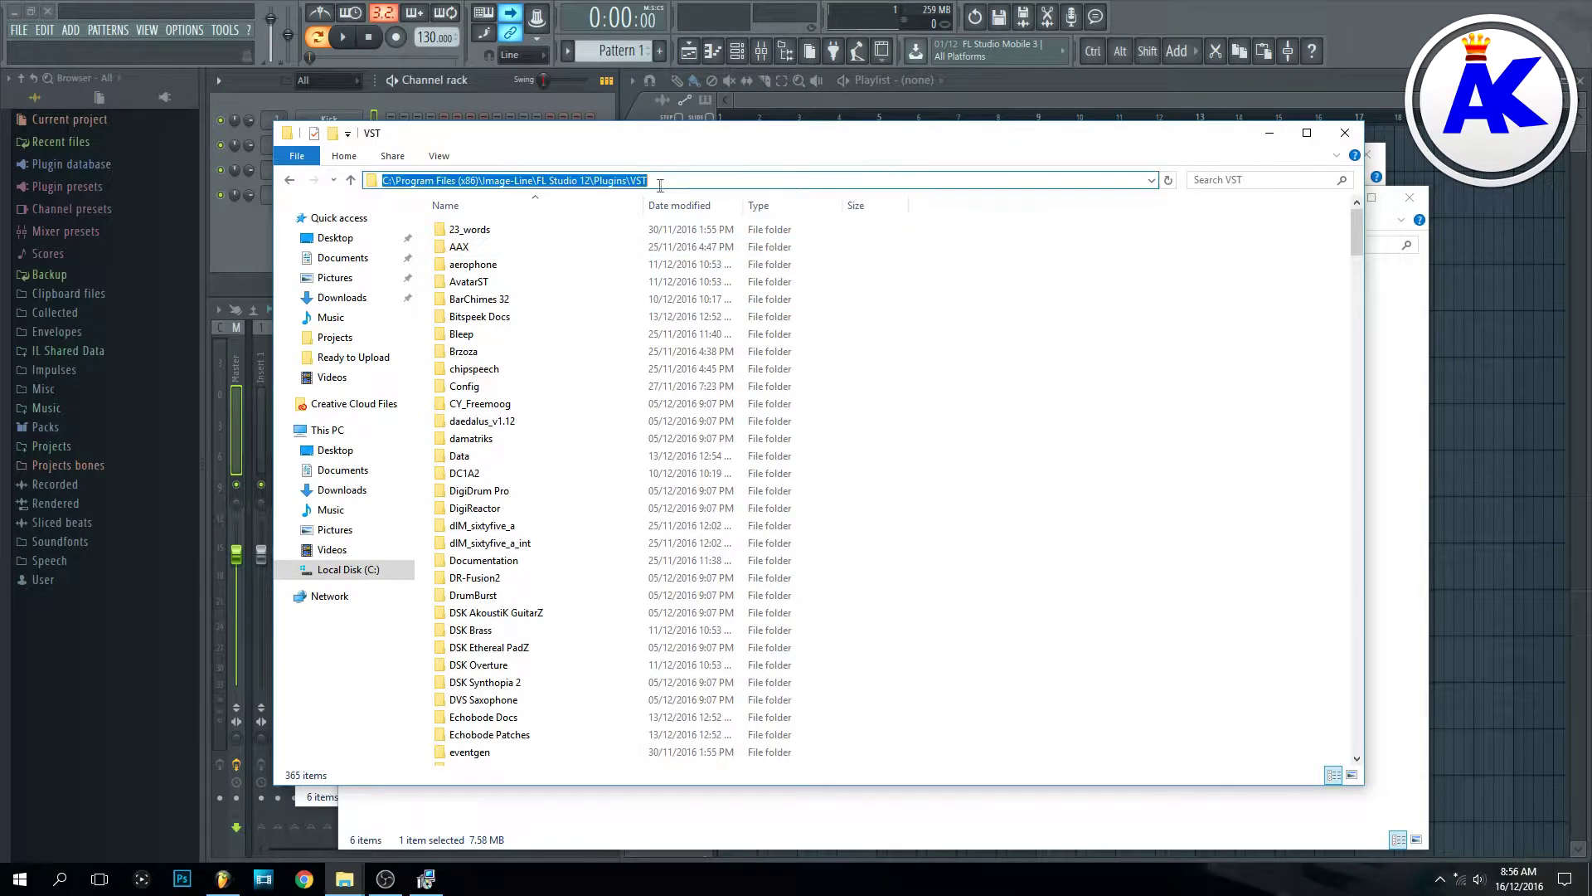
Set the 64-bit plugin path and a manual data folder to FL Studio 12\Plugins\VST
left_click(1269, 133)
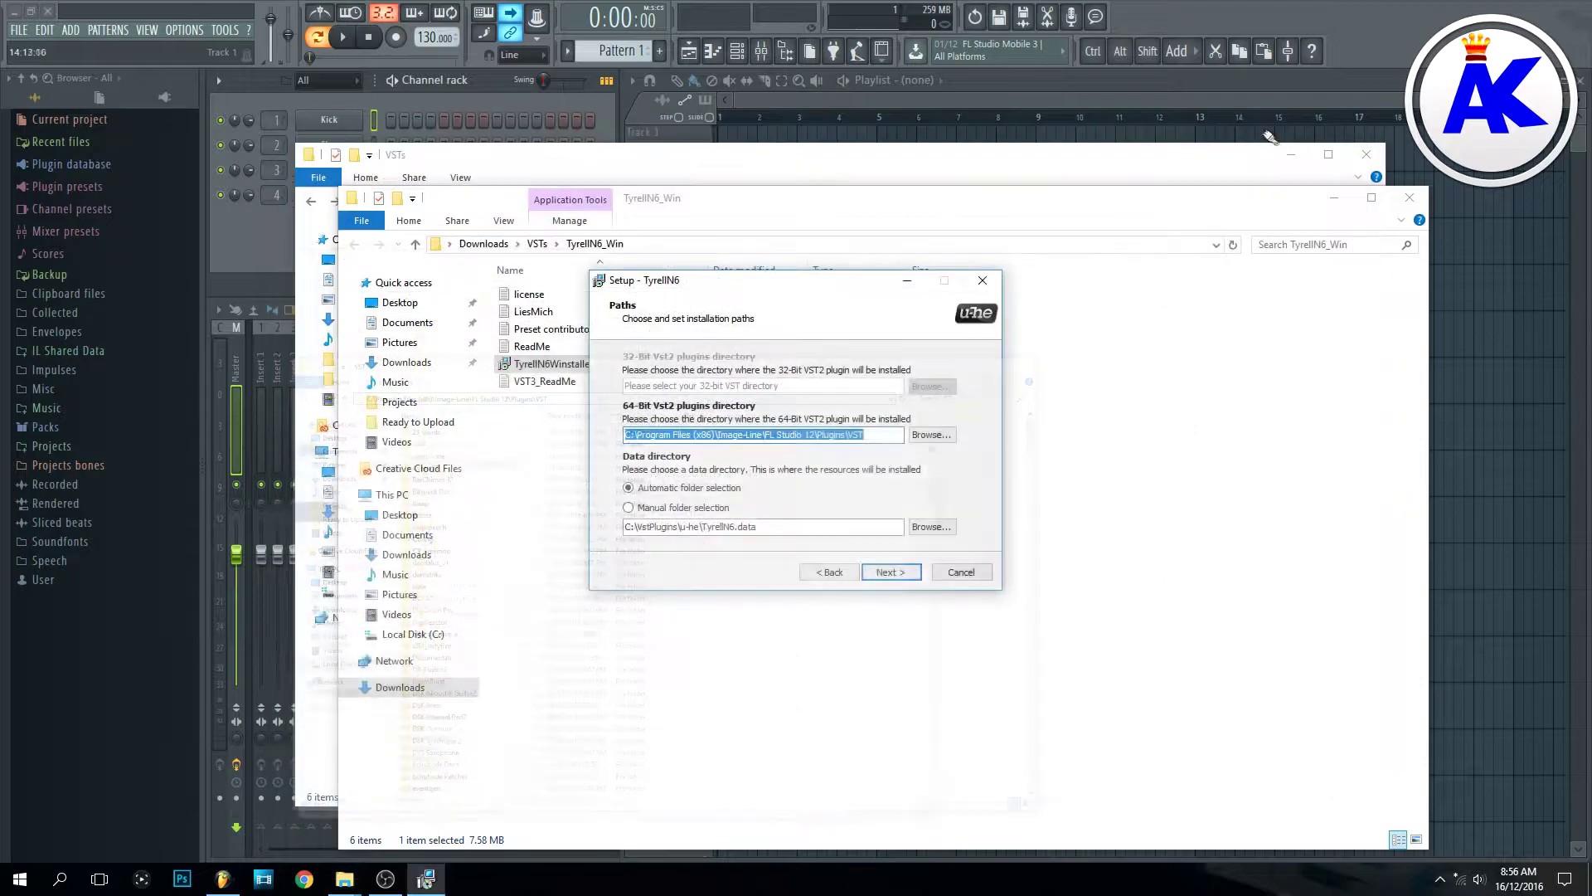
key("ctrl+v")
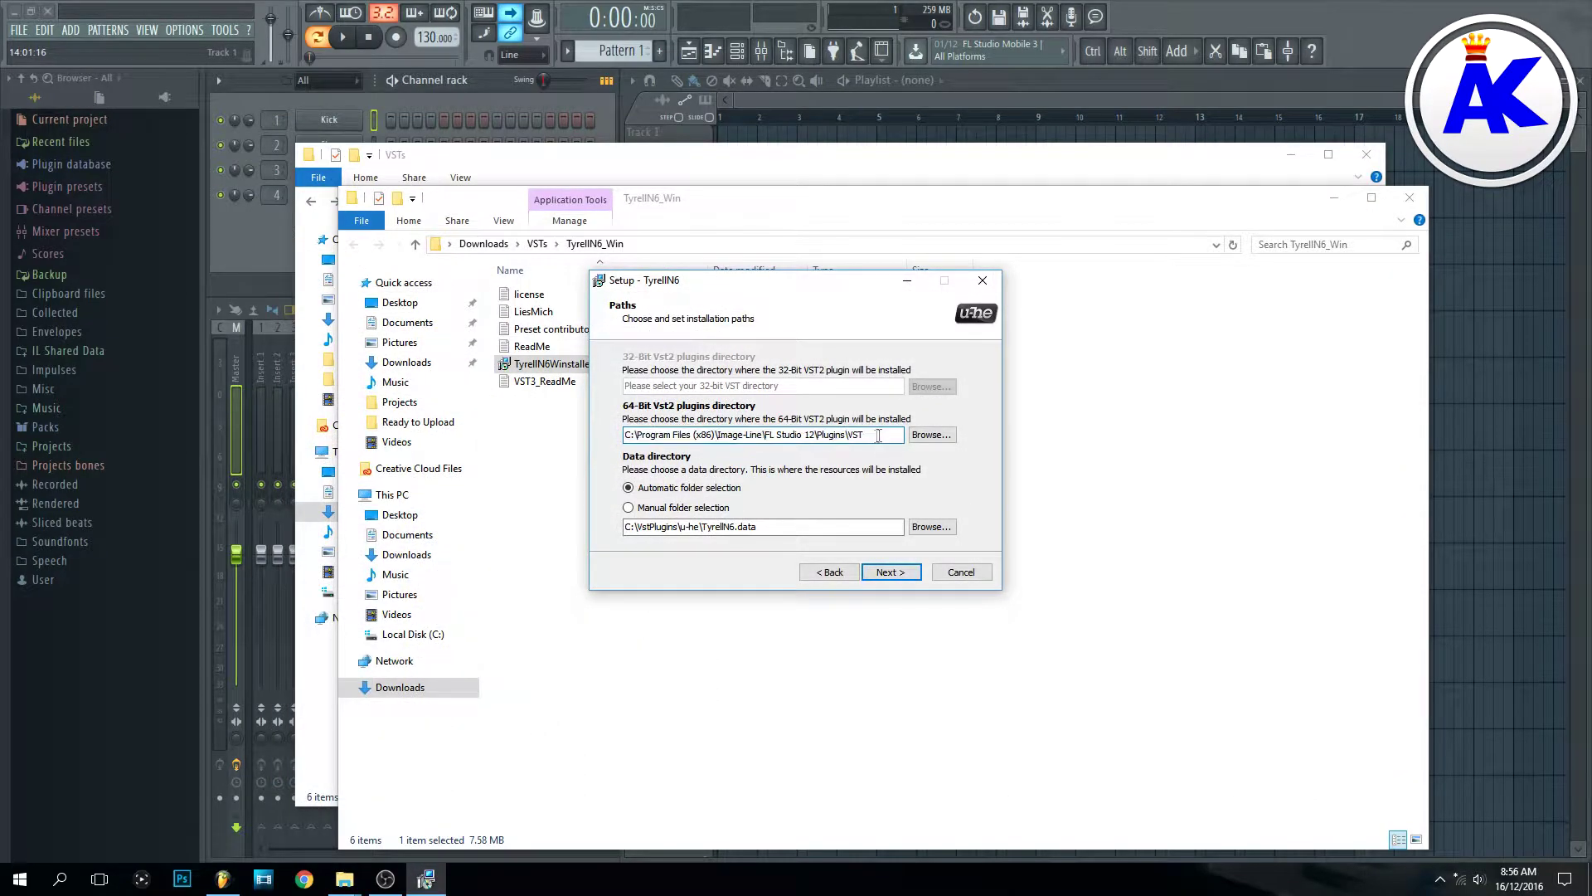
key("ctrl+a")
key("ctrl+v")
left_click(655, 507)
double_click(684, 526)
key("ctrl+v")
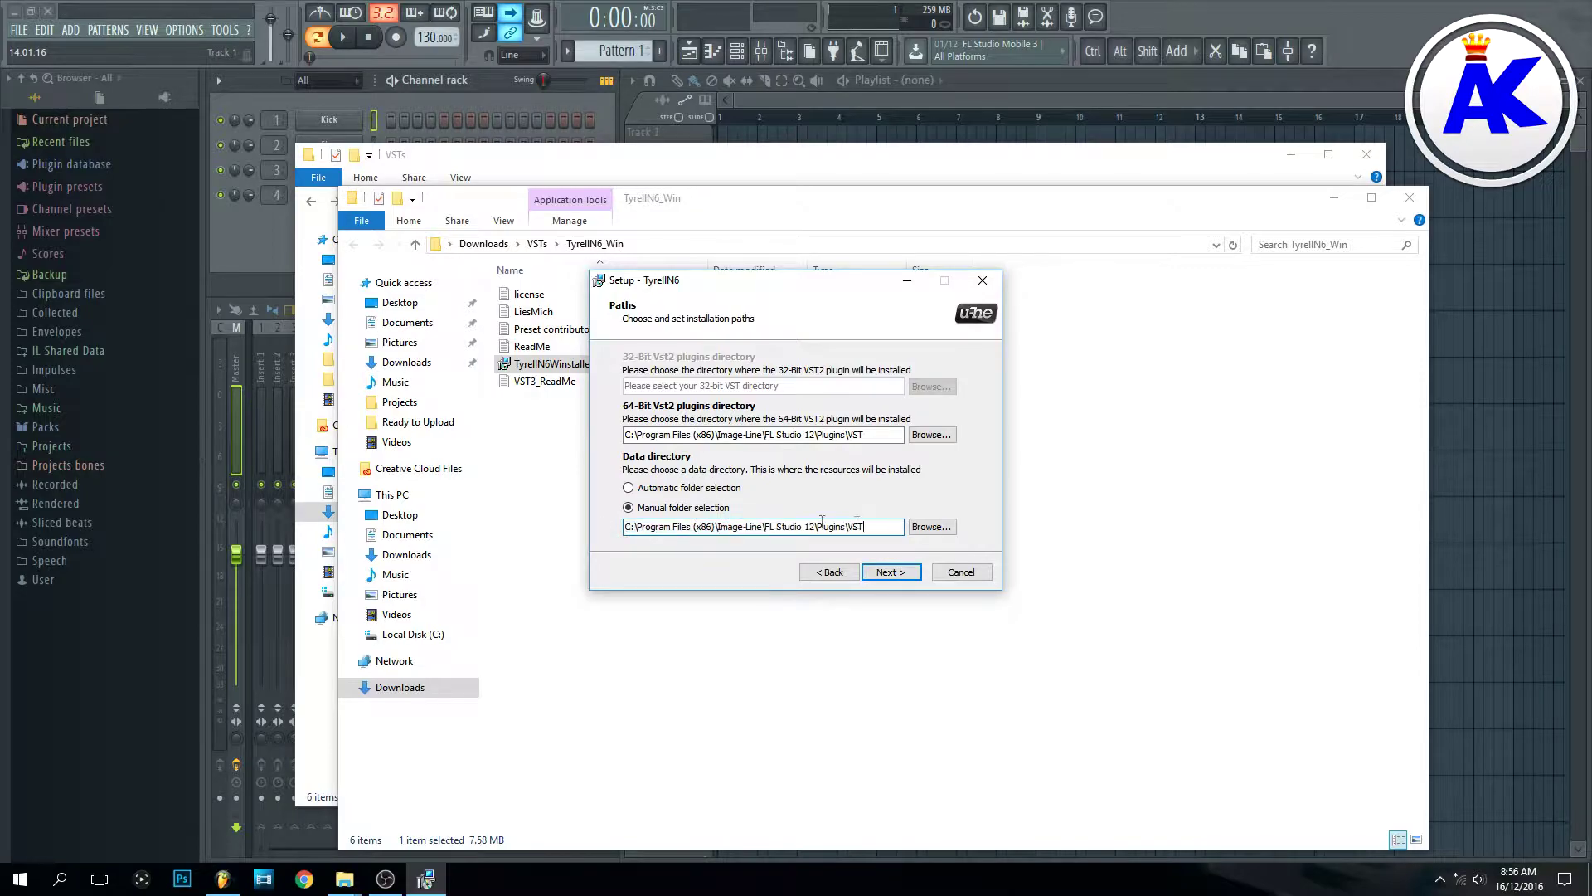
Install TyrellN6 and finish the setup
left_click(894, 572)
left_click(898, 574)
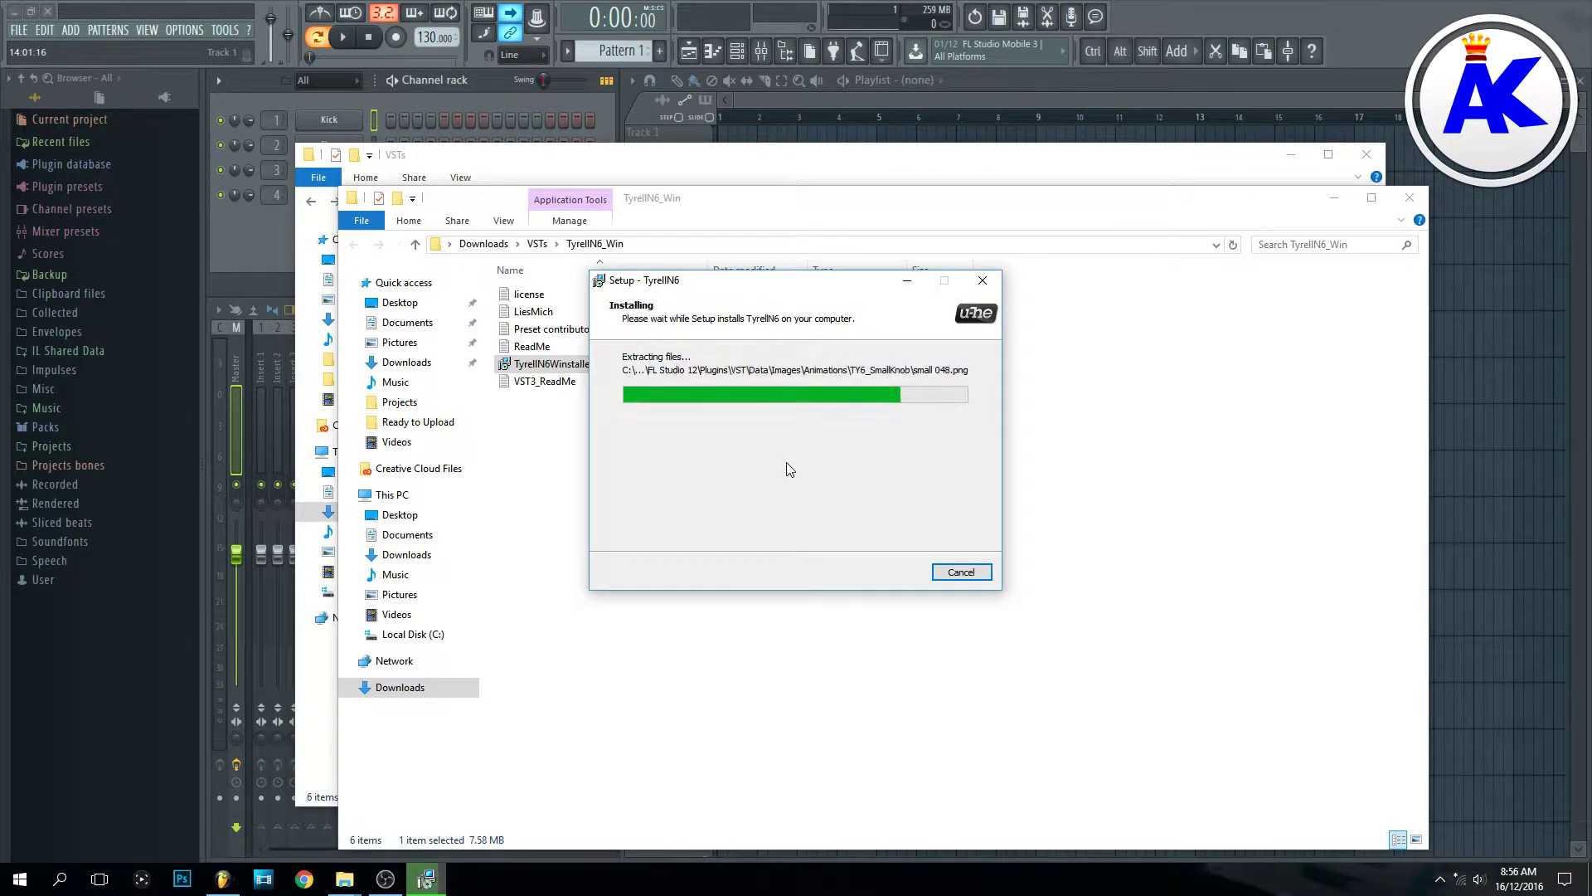
left_click(886, 577)
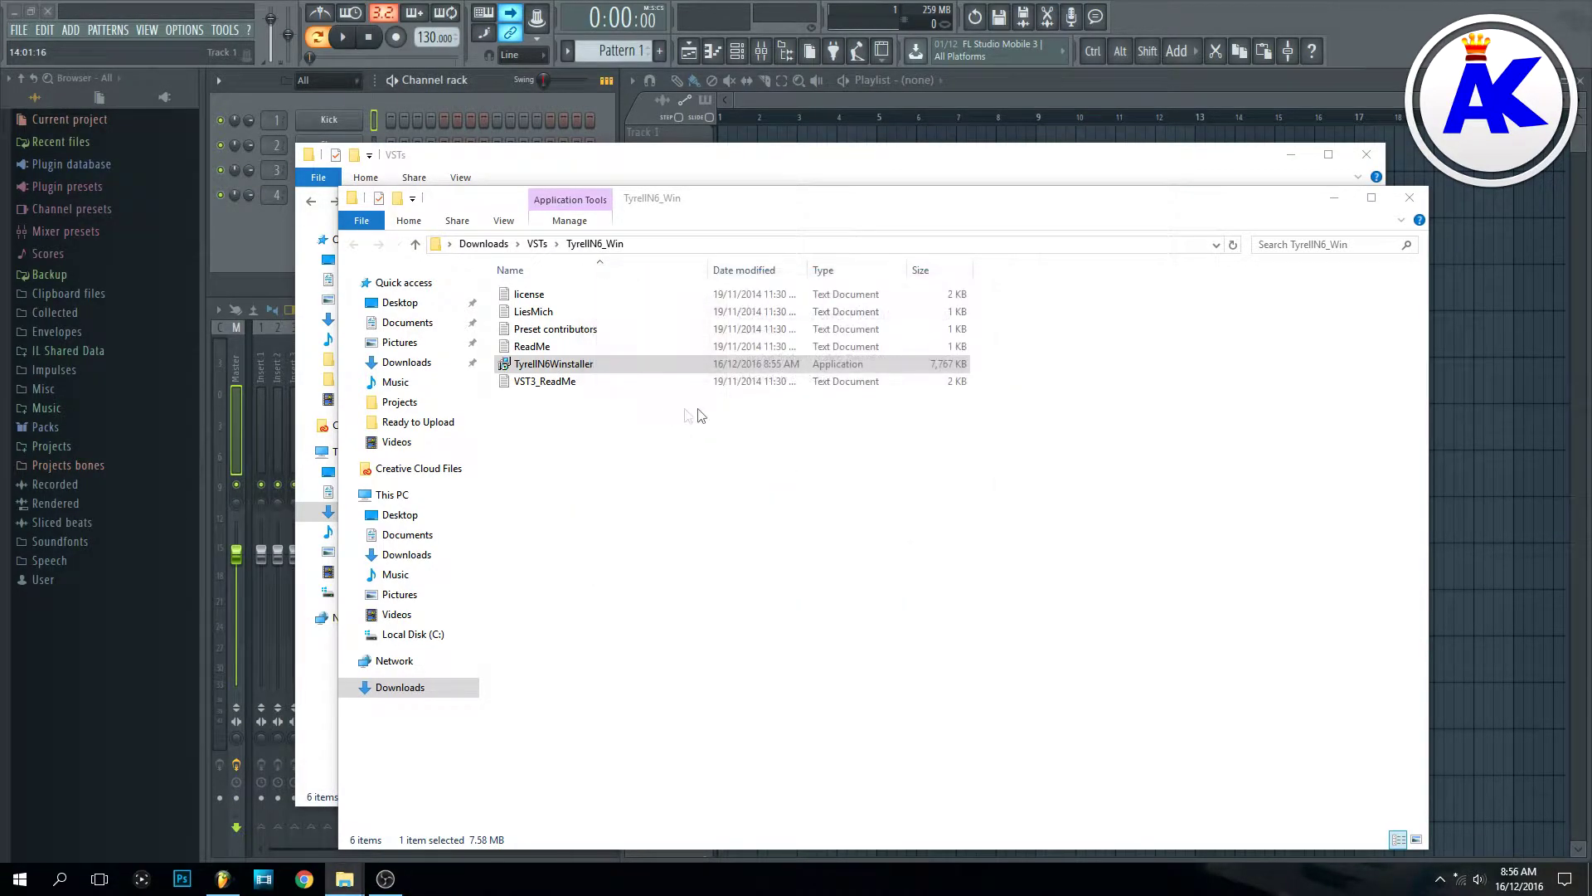
Close the TyrellN6_Win window and pick Kairatune.dll in the Kairatune folder
left_click(1408, 199)
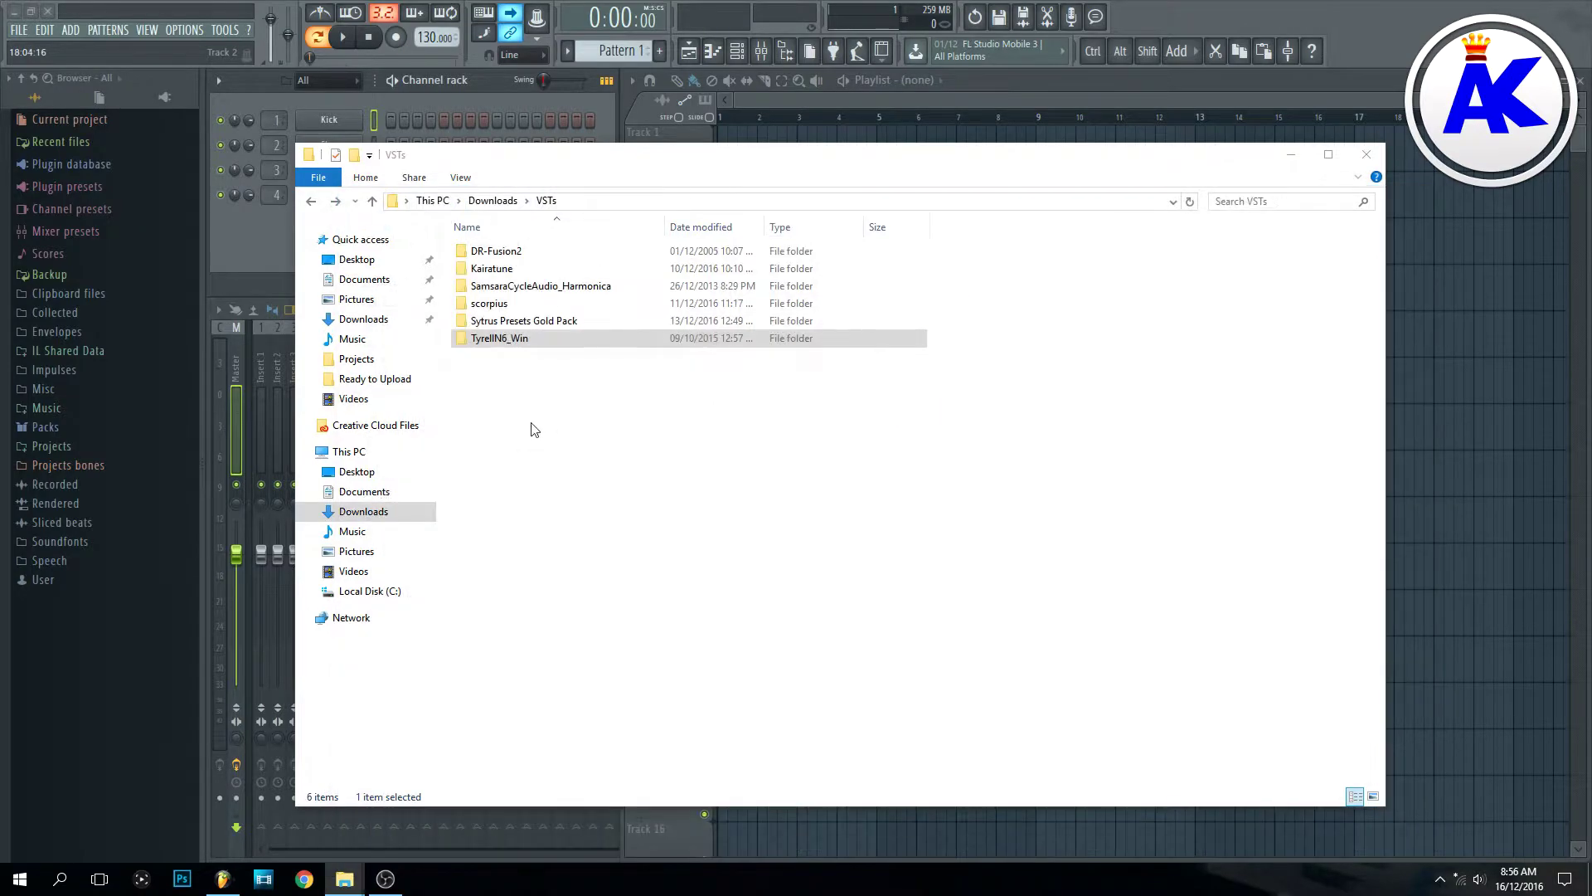
double_click(501, 272)
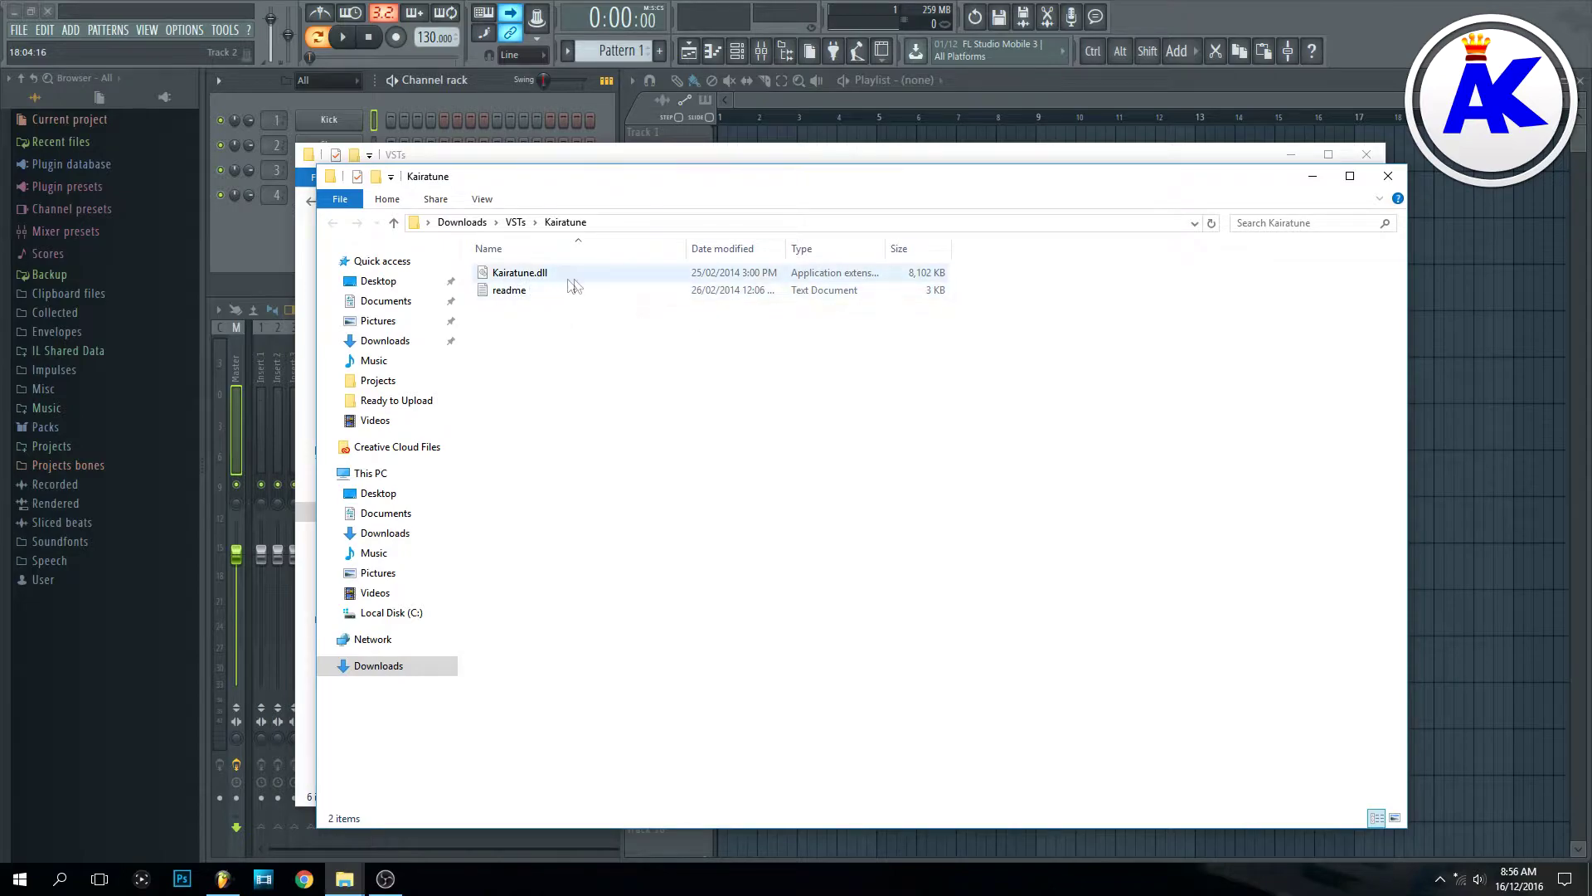
left_click(520, 275)
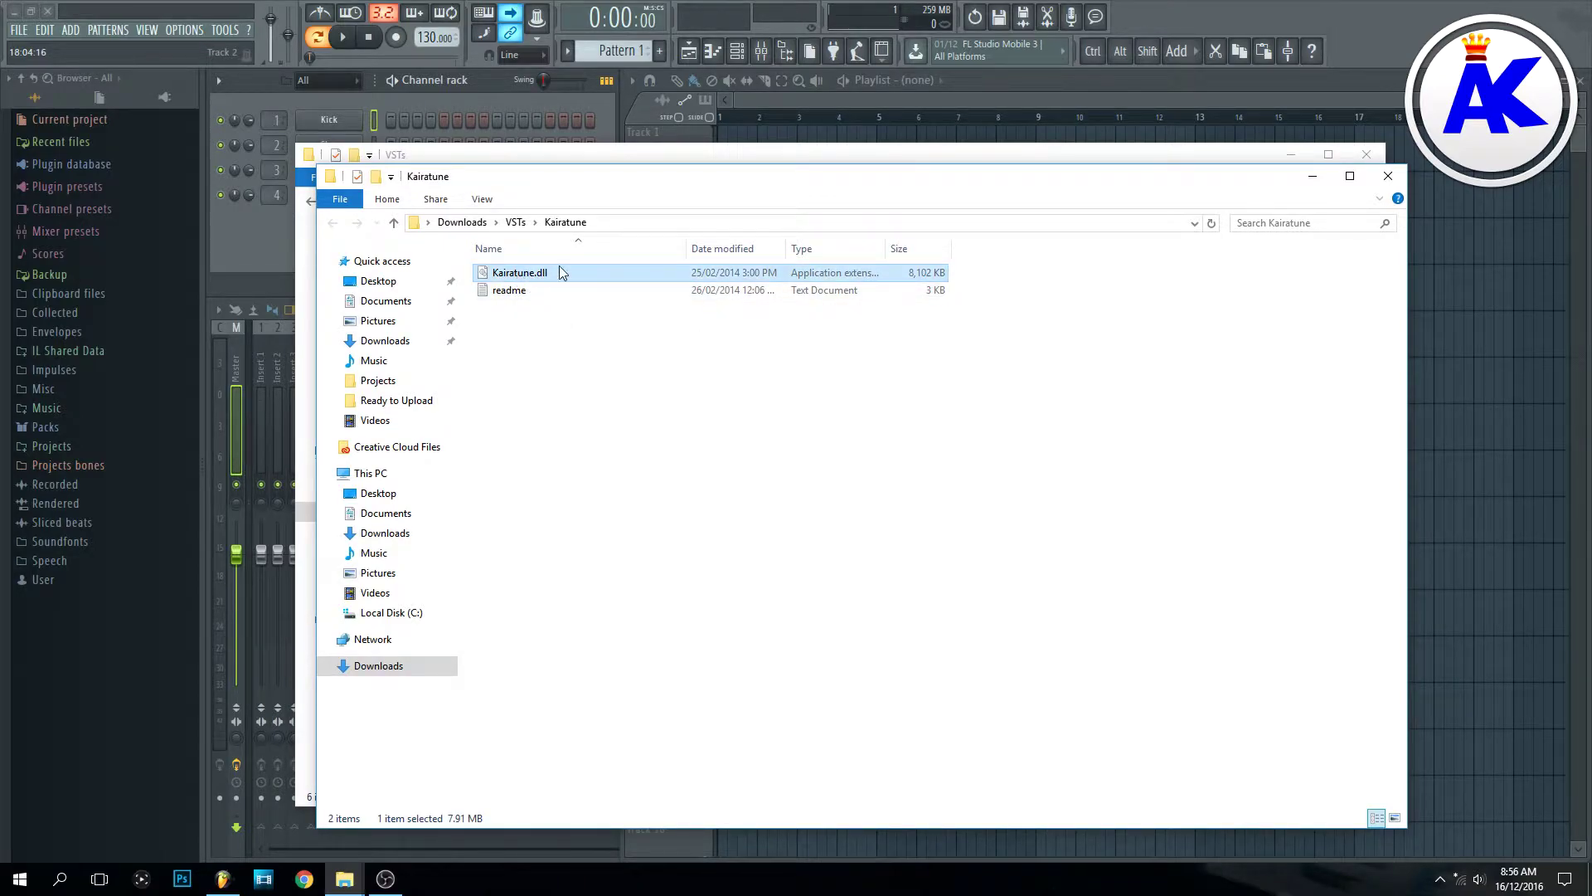
left_click(1312, 176)
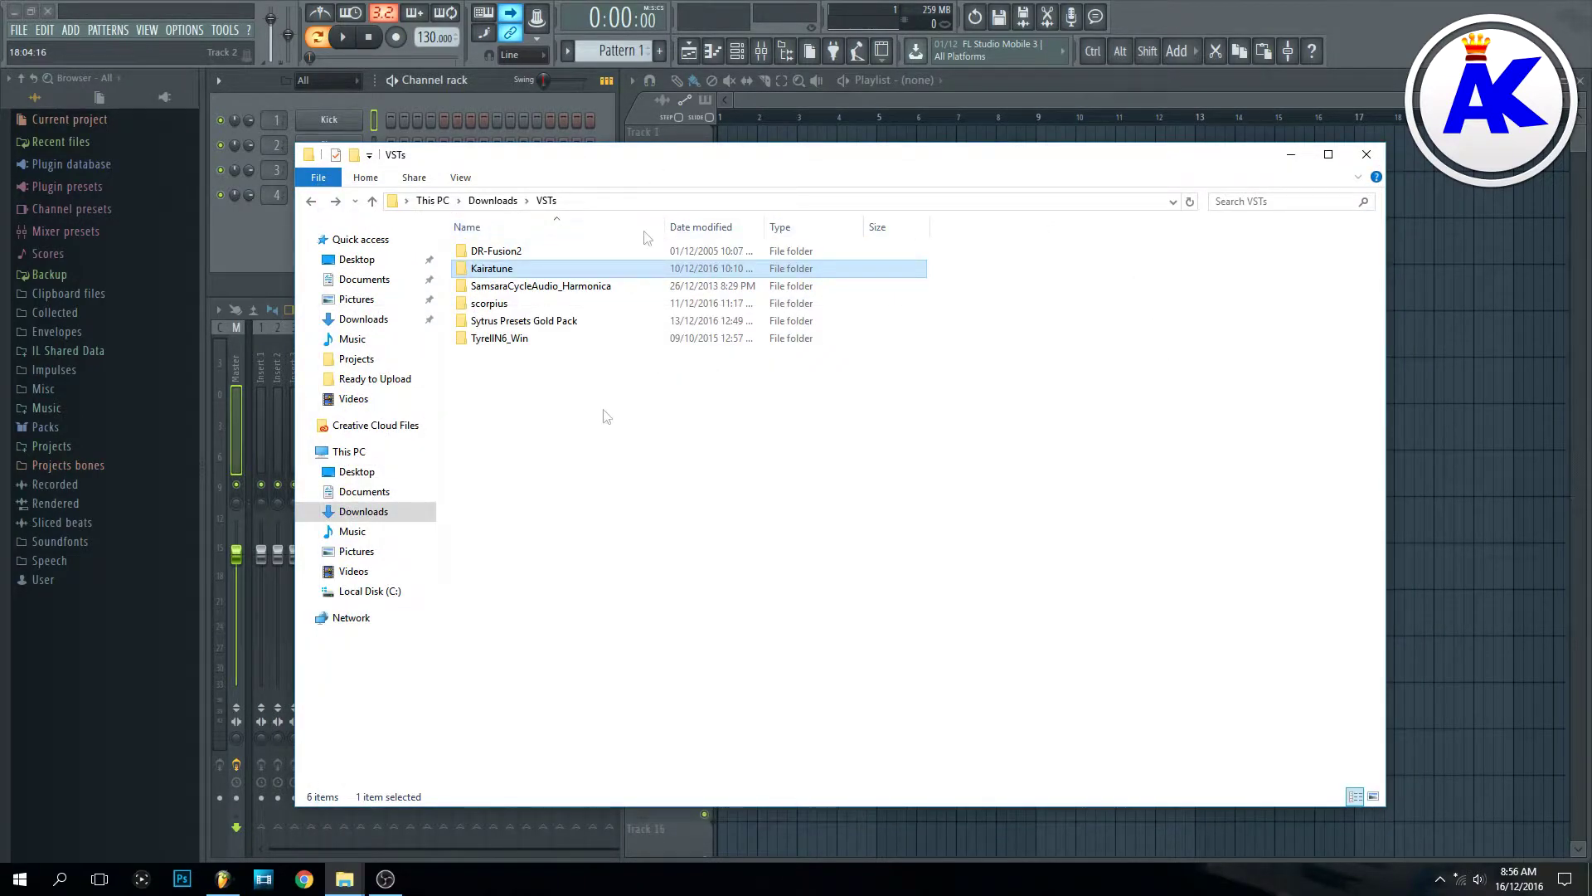
Paste Kairatune.dll into FL Studio 12's Plugins\VST folder, replacing the existing copy
mouse_move(344, 879)
left_click(182, 809)
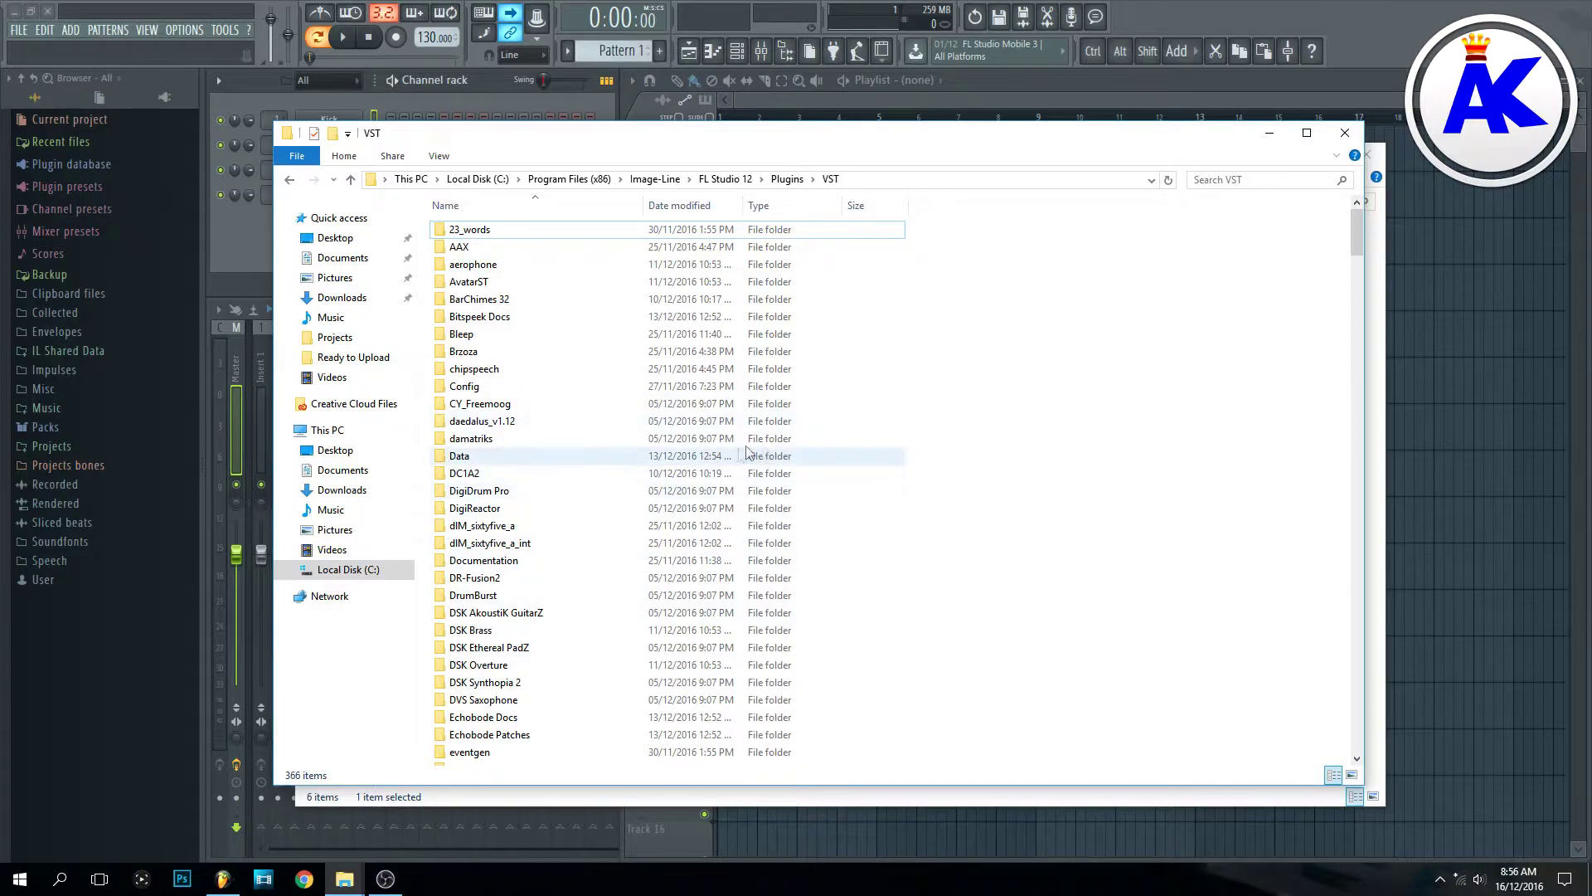
key("ctrl+v")
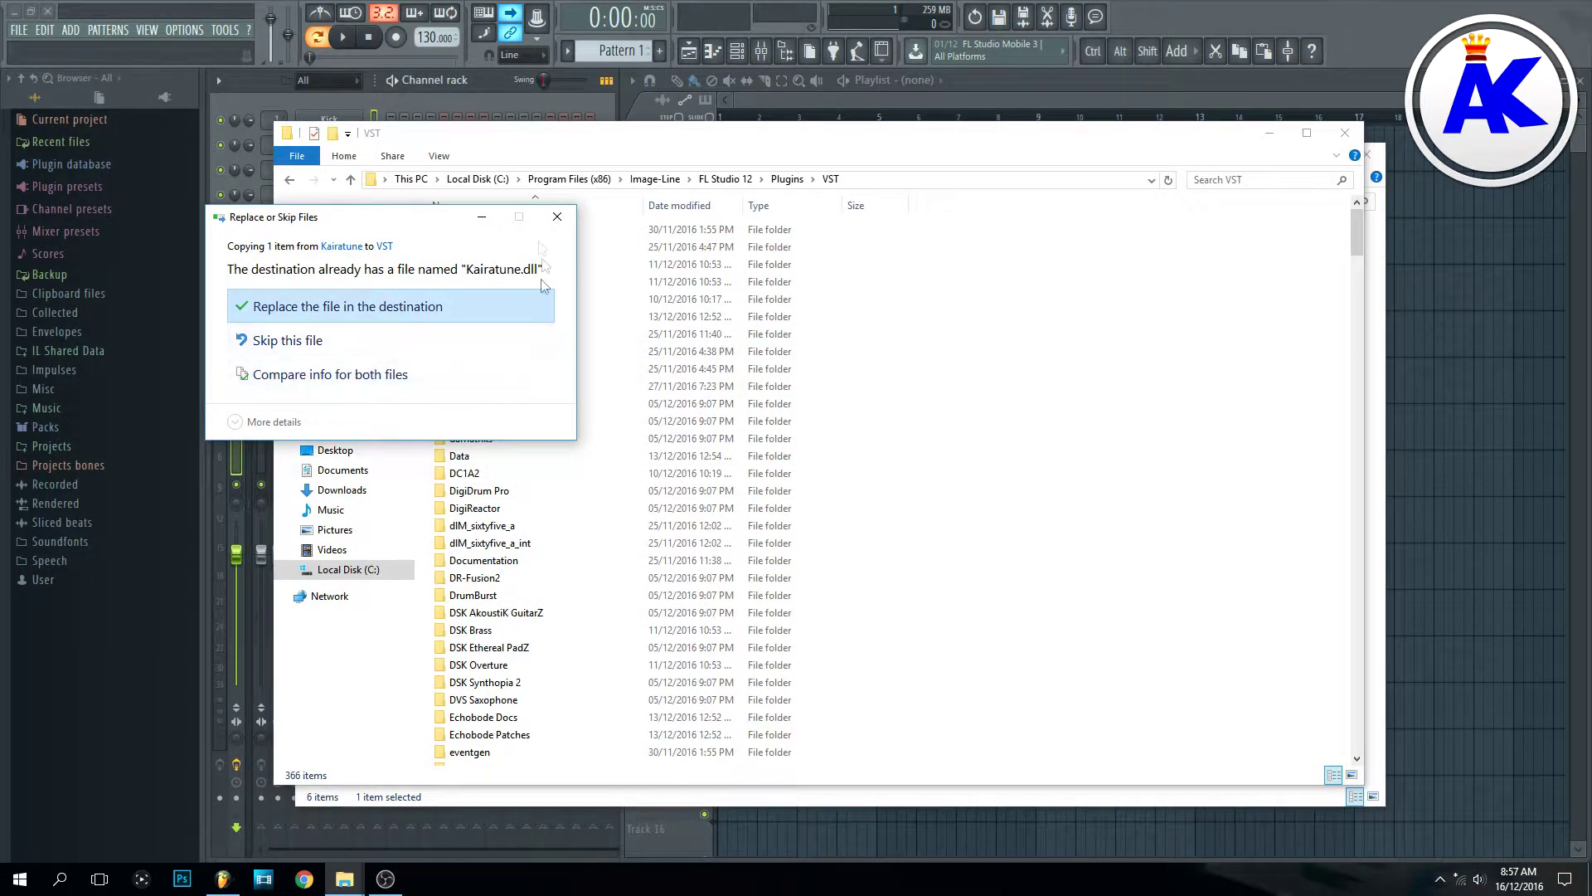
left_click(293, 306)
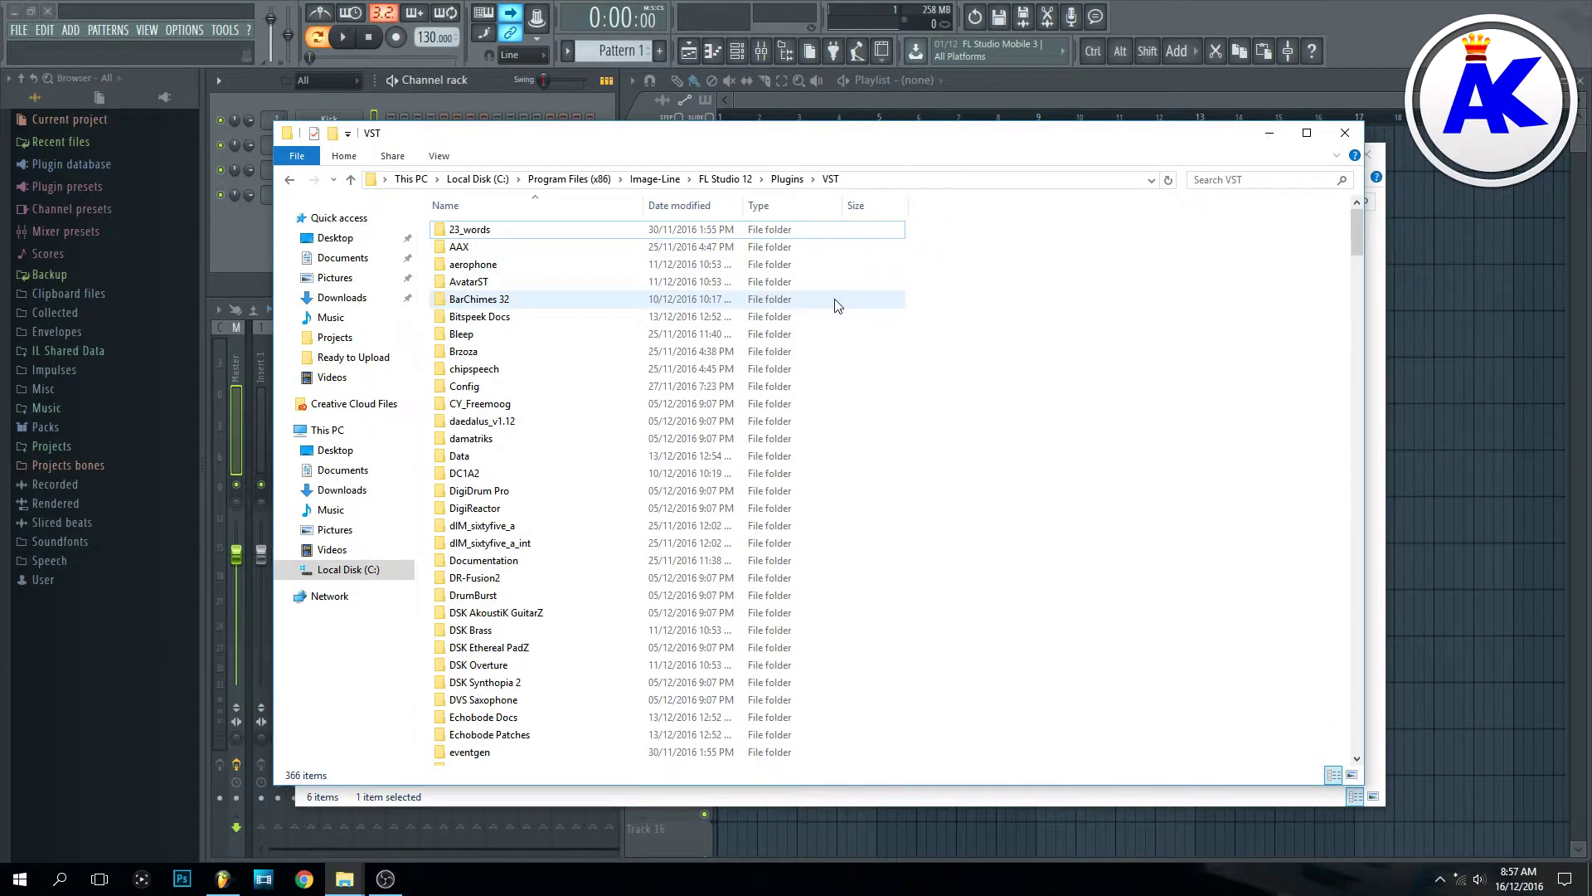
Minimize both File Explorer windows to bring the FL Studio drum project forward
left_click(1269, 133)
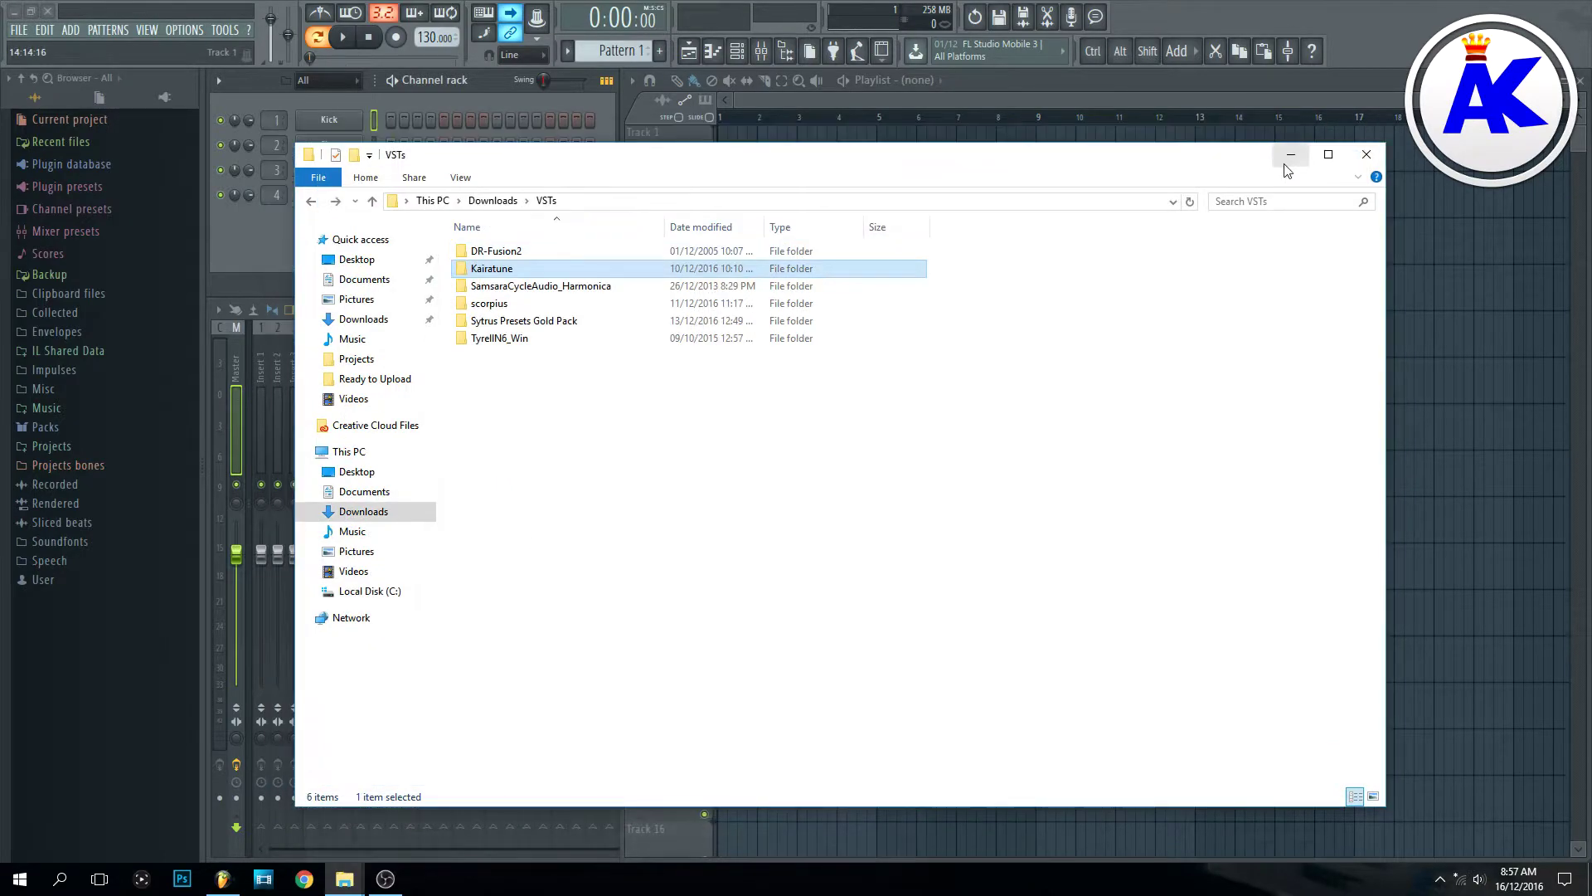
left_click(1290, 155)
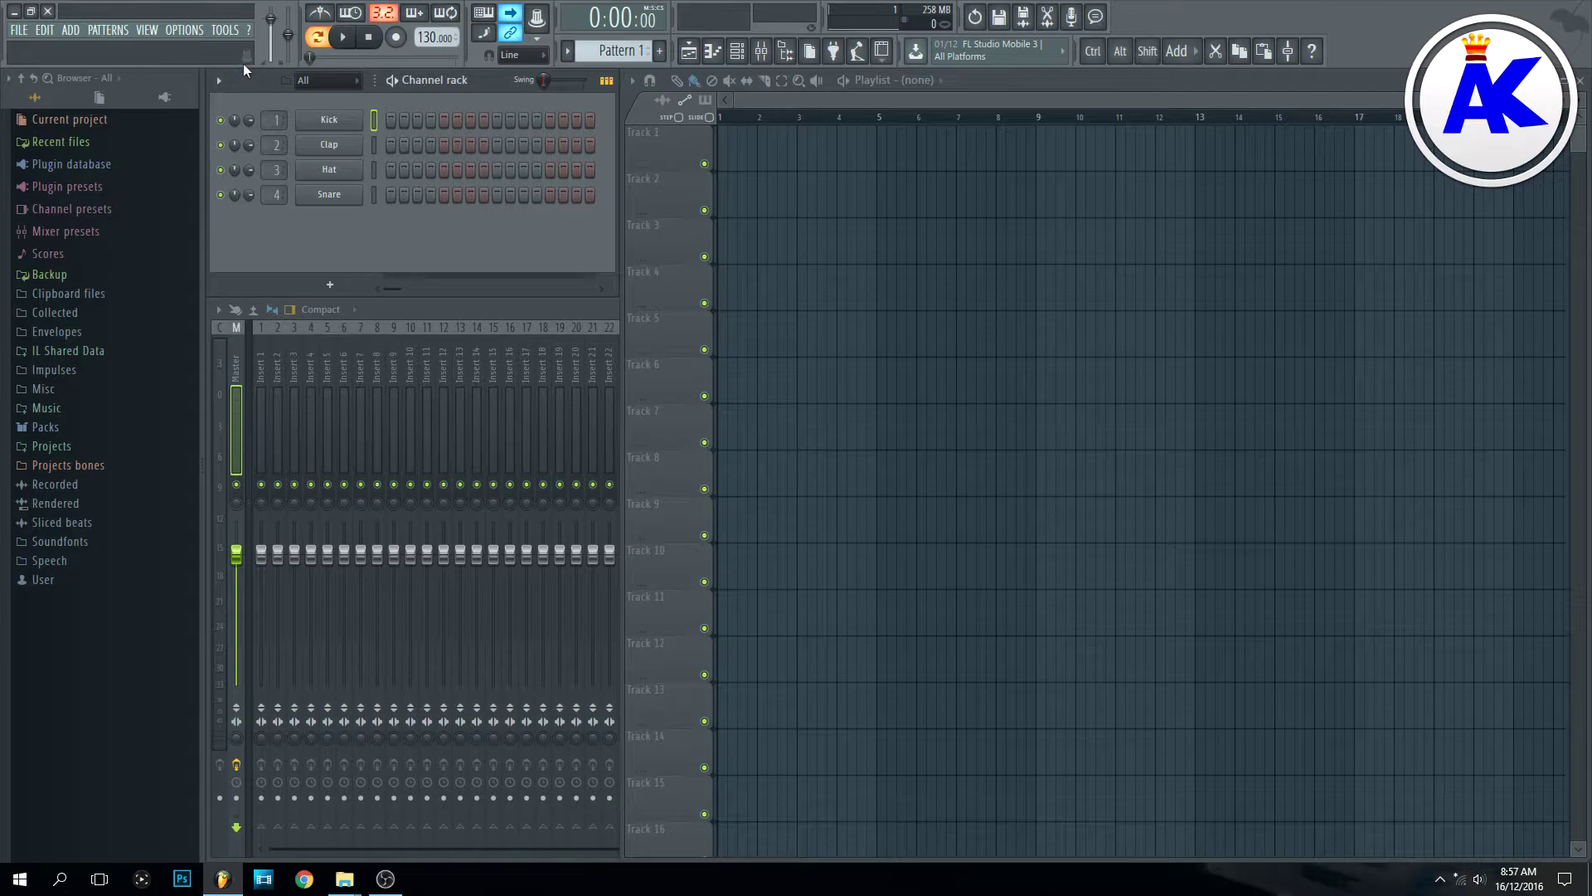
left_click(184, 31)
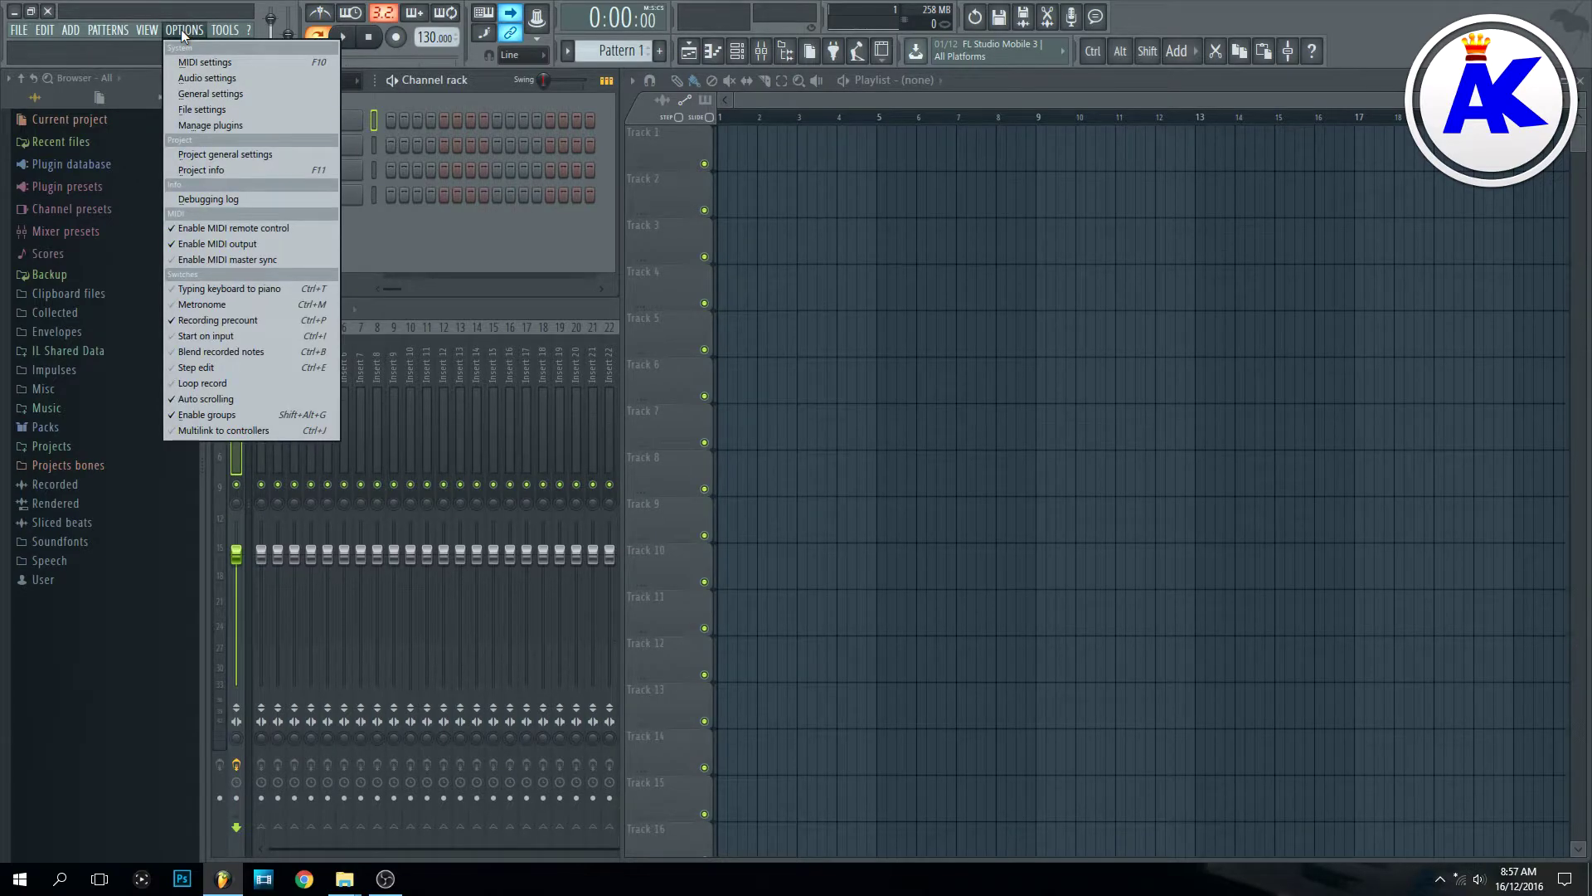
left_click(186, 32)
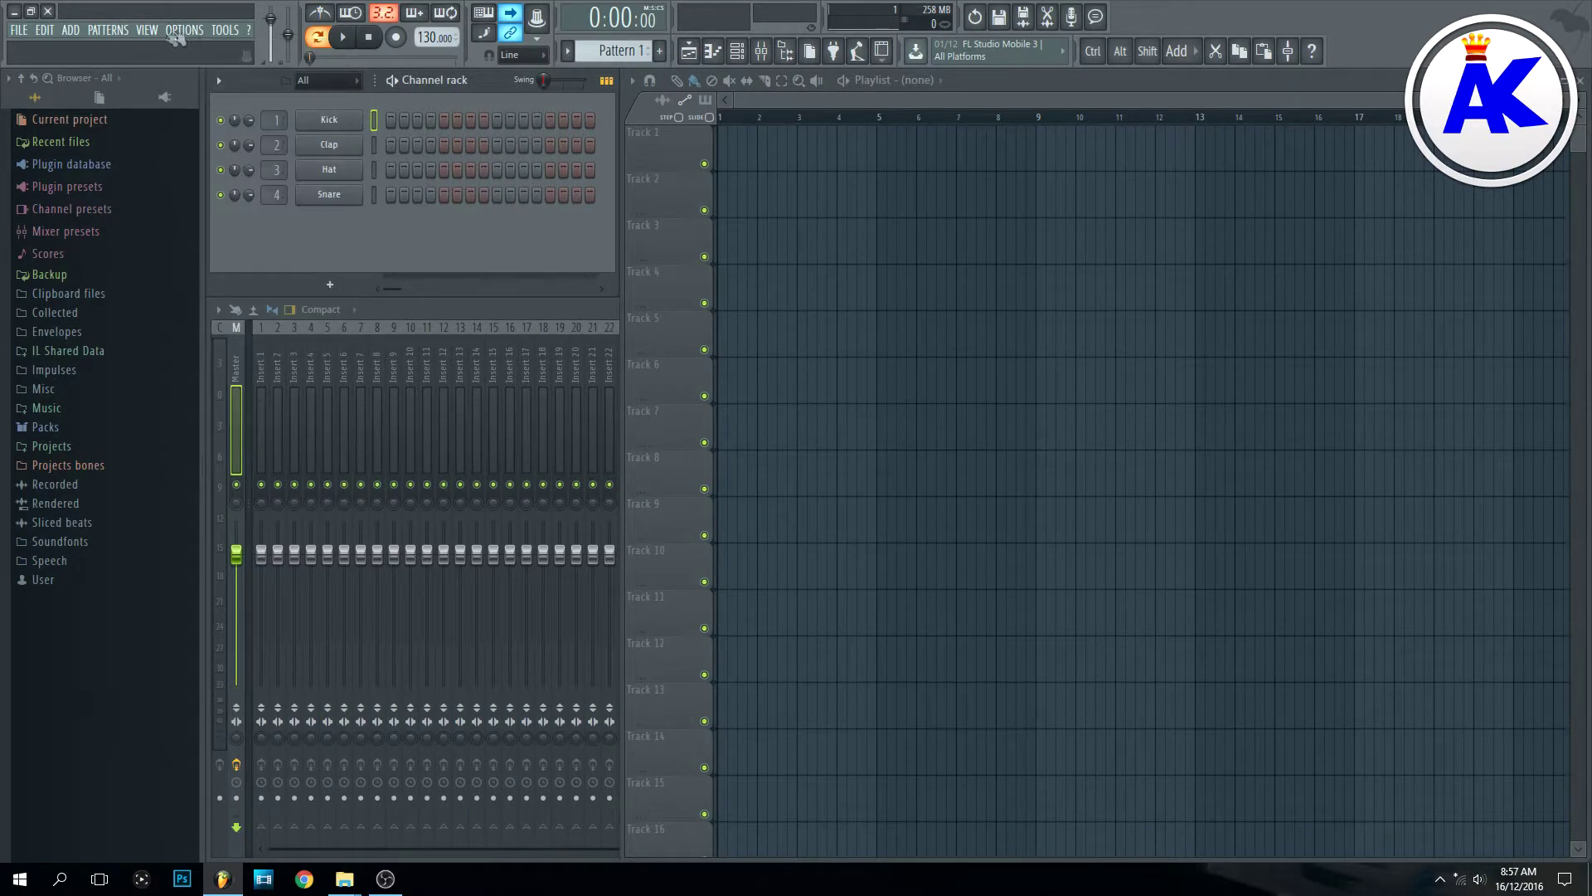
Browse the Select generator plugin chooser from the Add menu and Channel rack plugin list
left_click(73, 30)
left_click(96, 67)
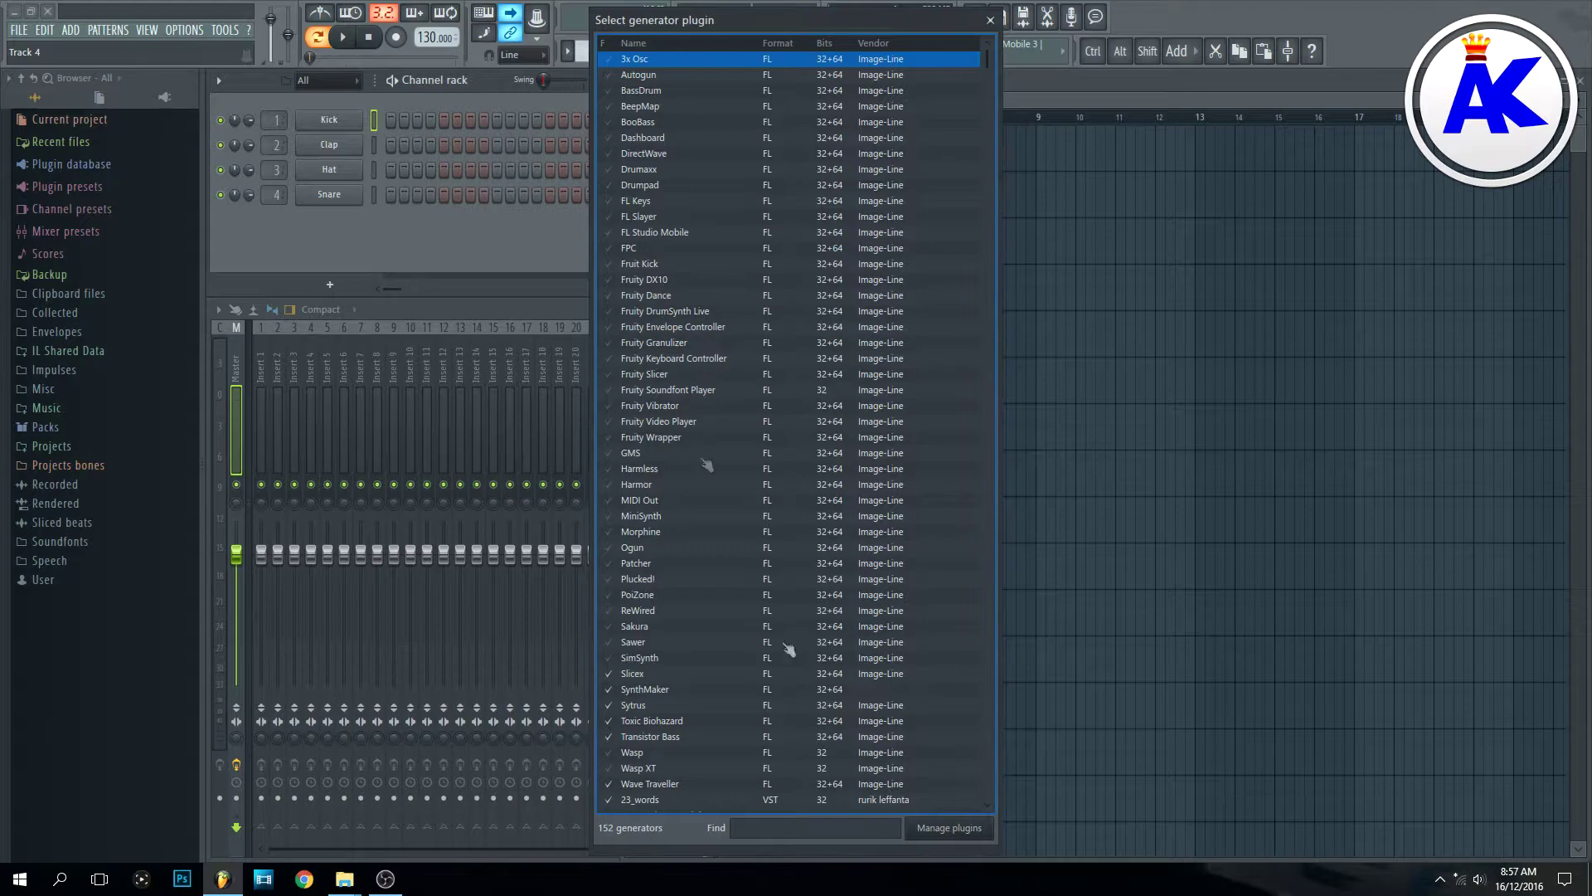
left_click(990, 20)
left_click(345, 288)
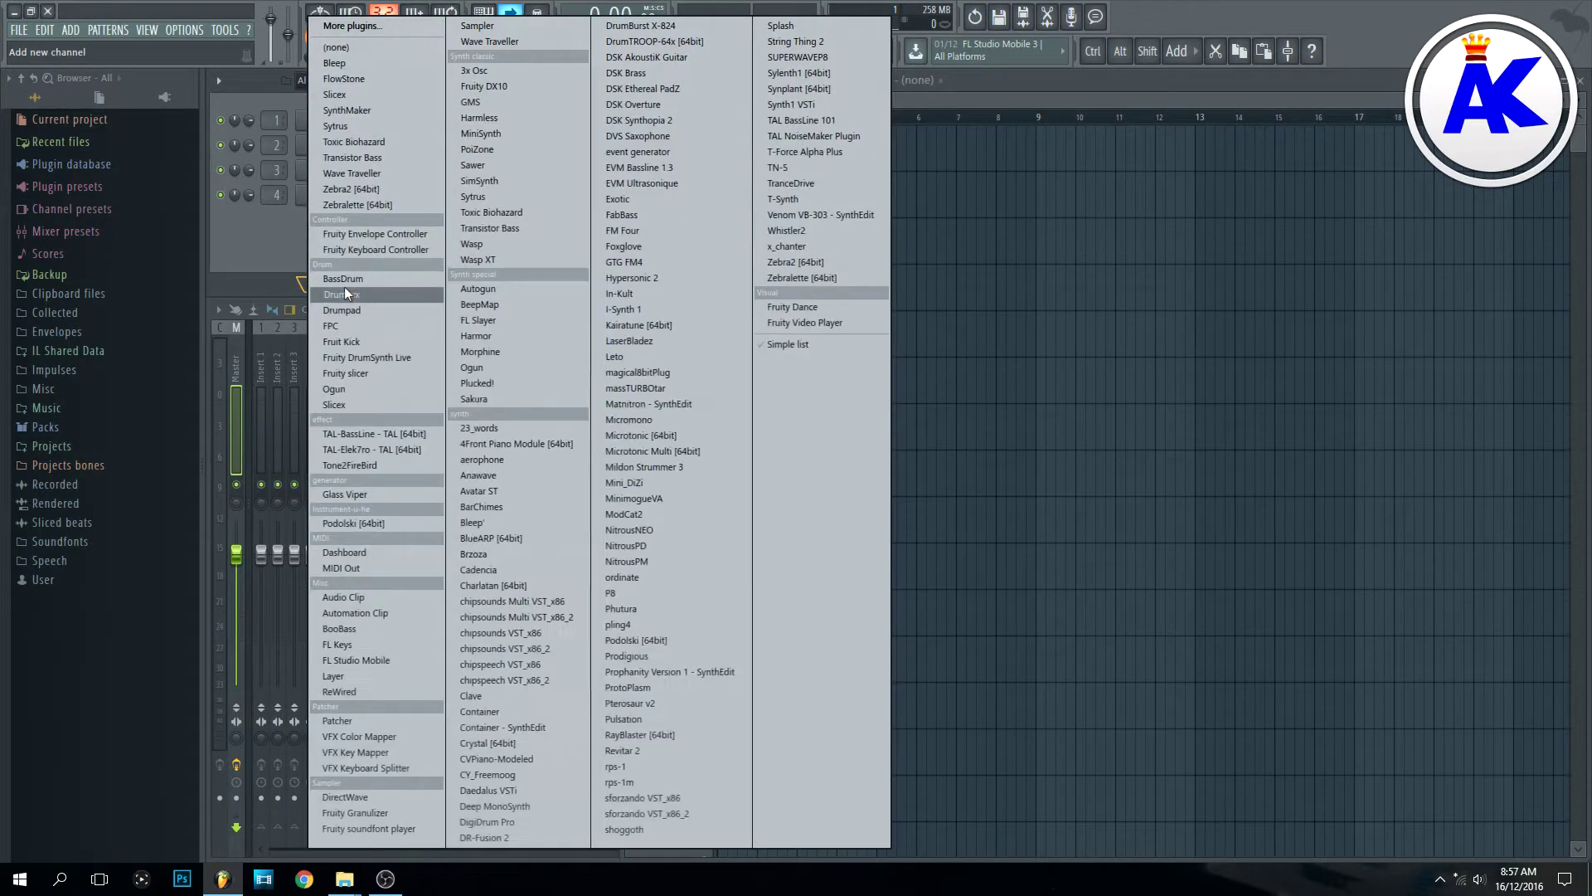
left_click(352, 25)
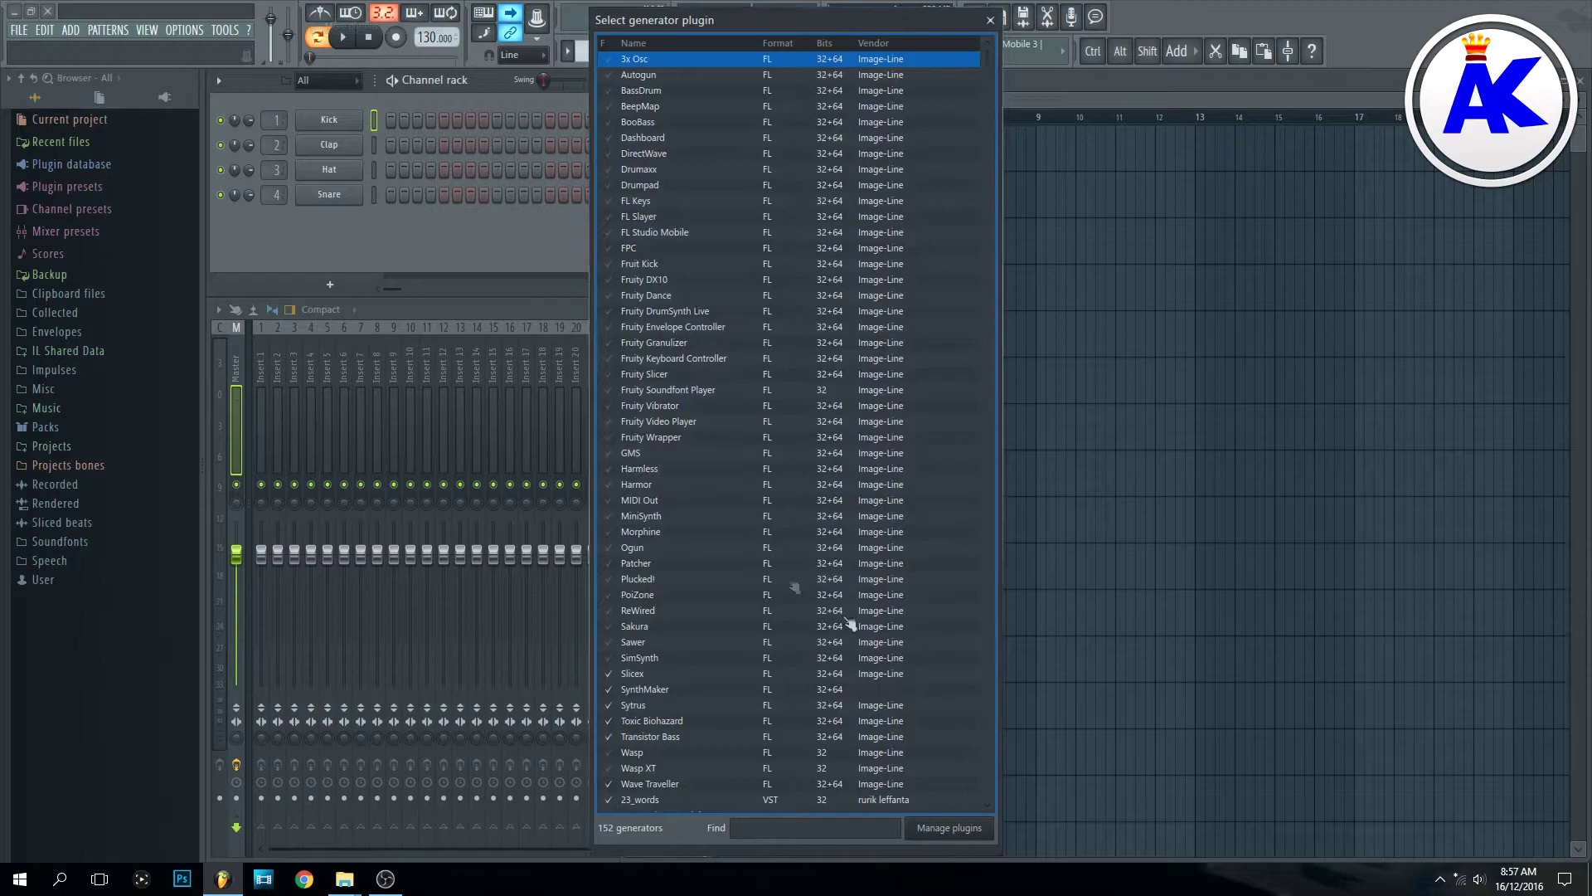
left_click(990, 20)
left_click(1186, 51)
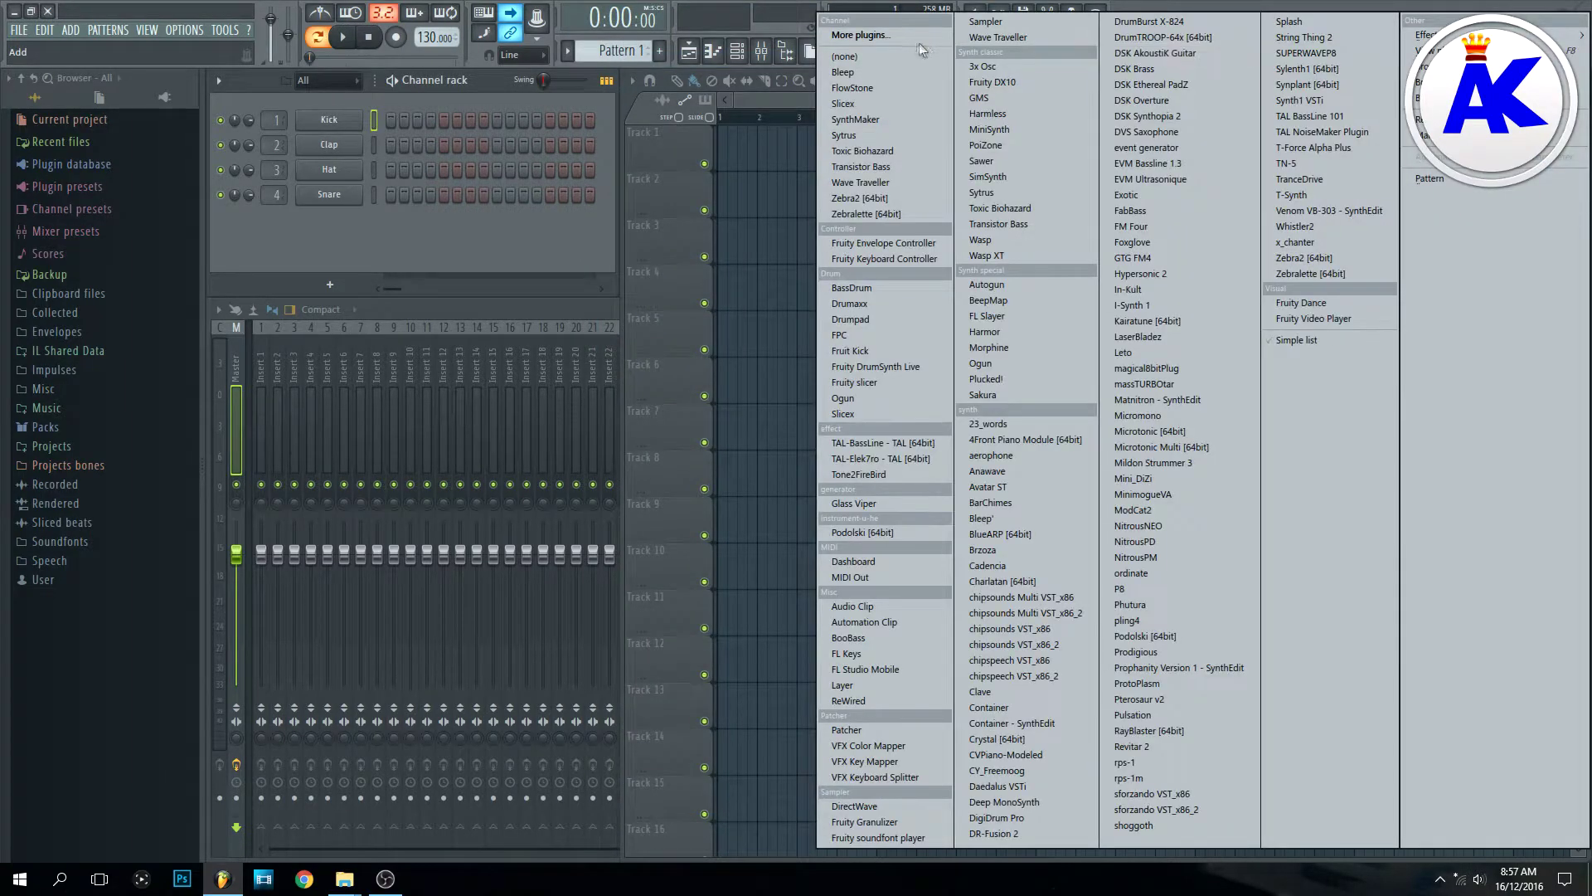
left_click(912, 42)
left_click(990, 20)
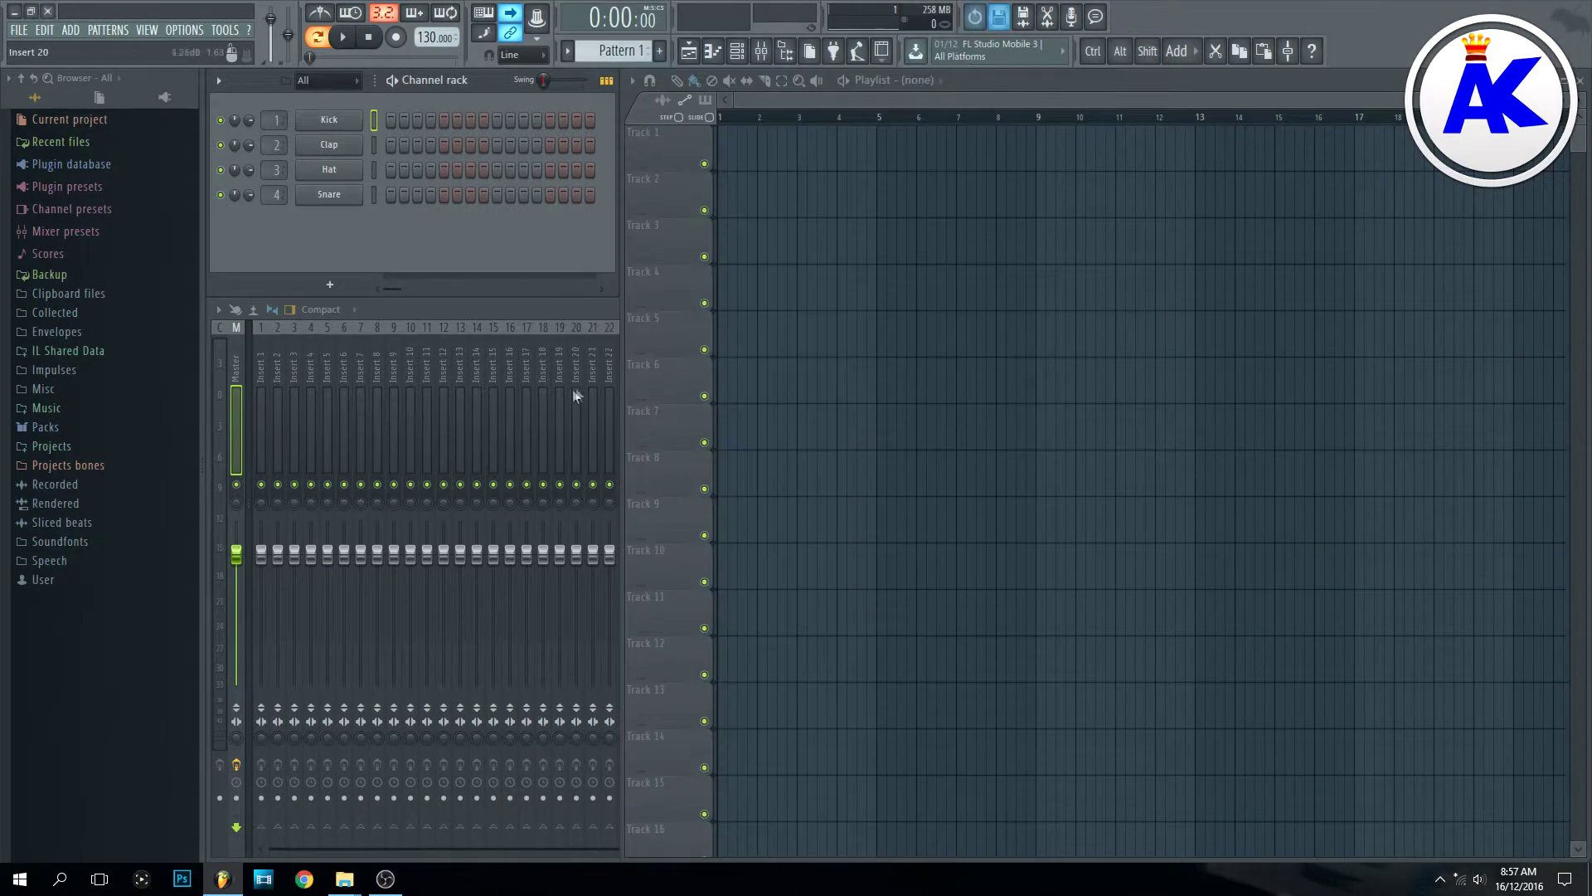
Expand the mixer and look over the effect choices for insert slot 1
double_click(579, 310)
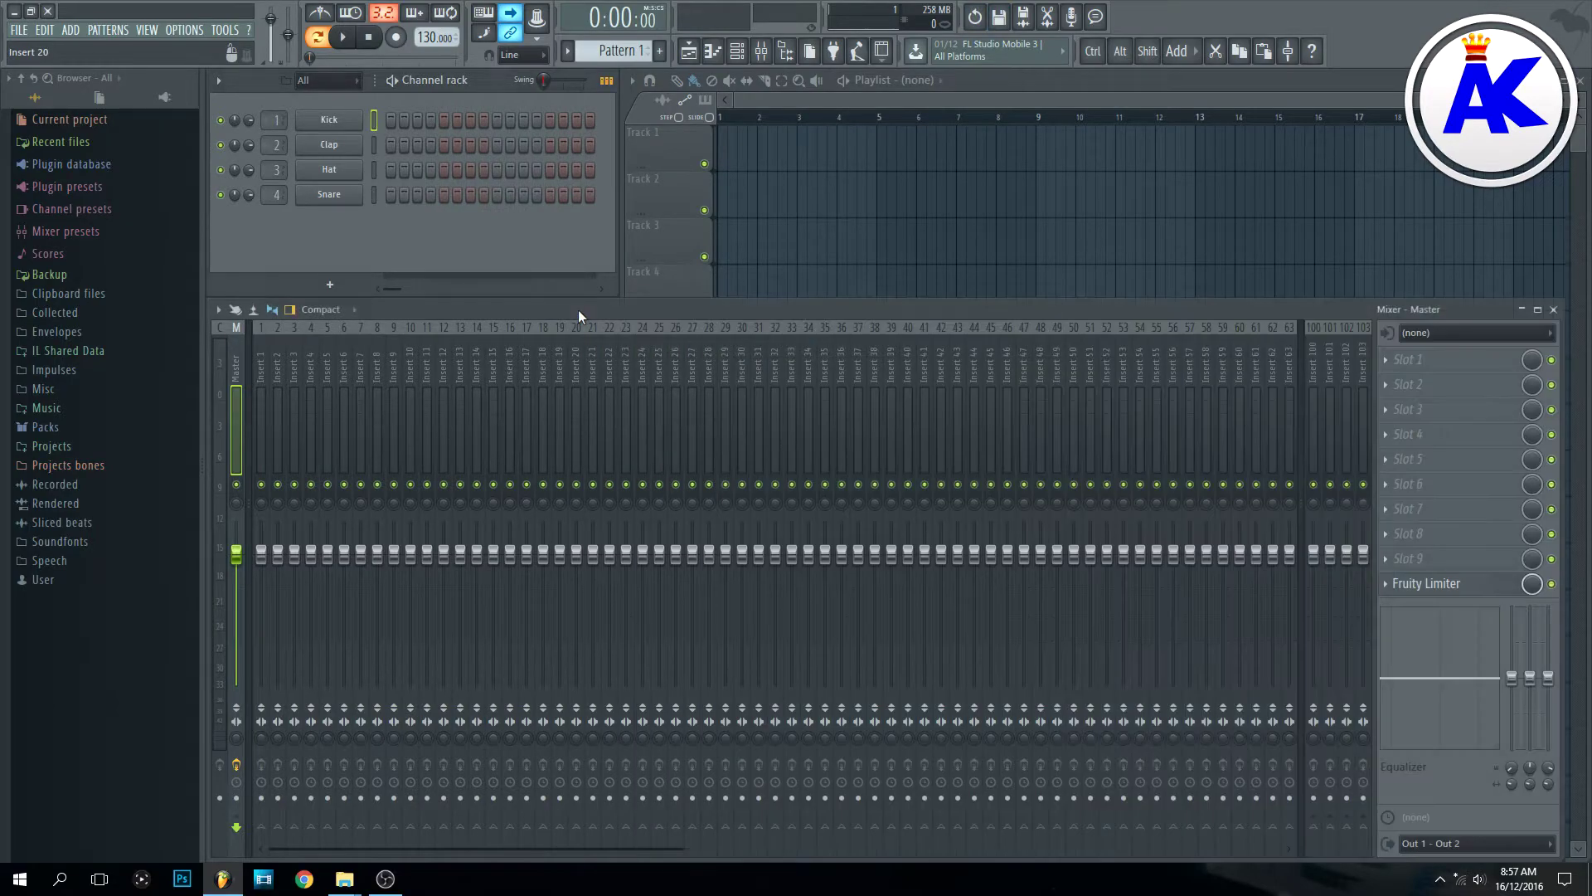
left_click(1407, 359)
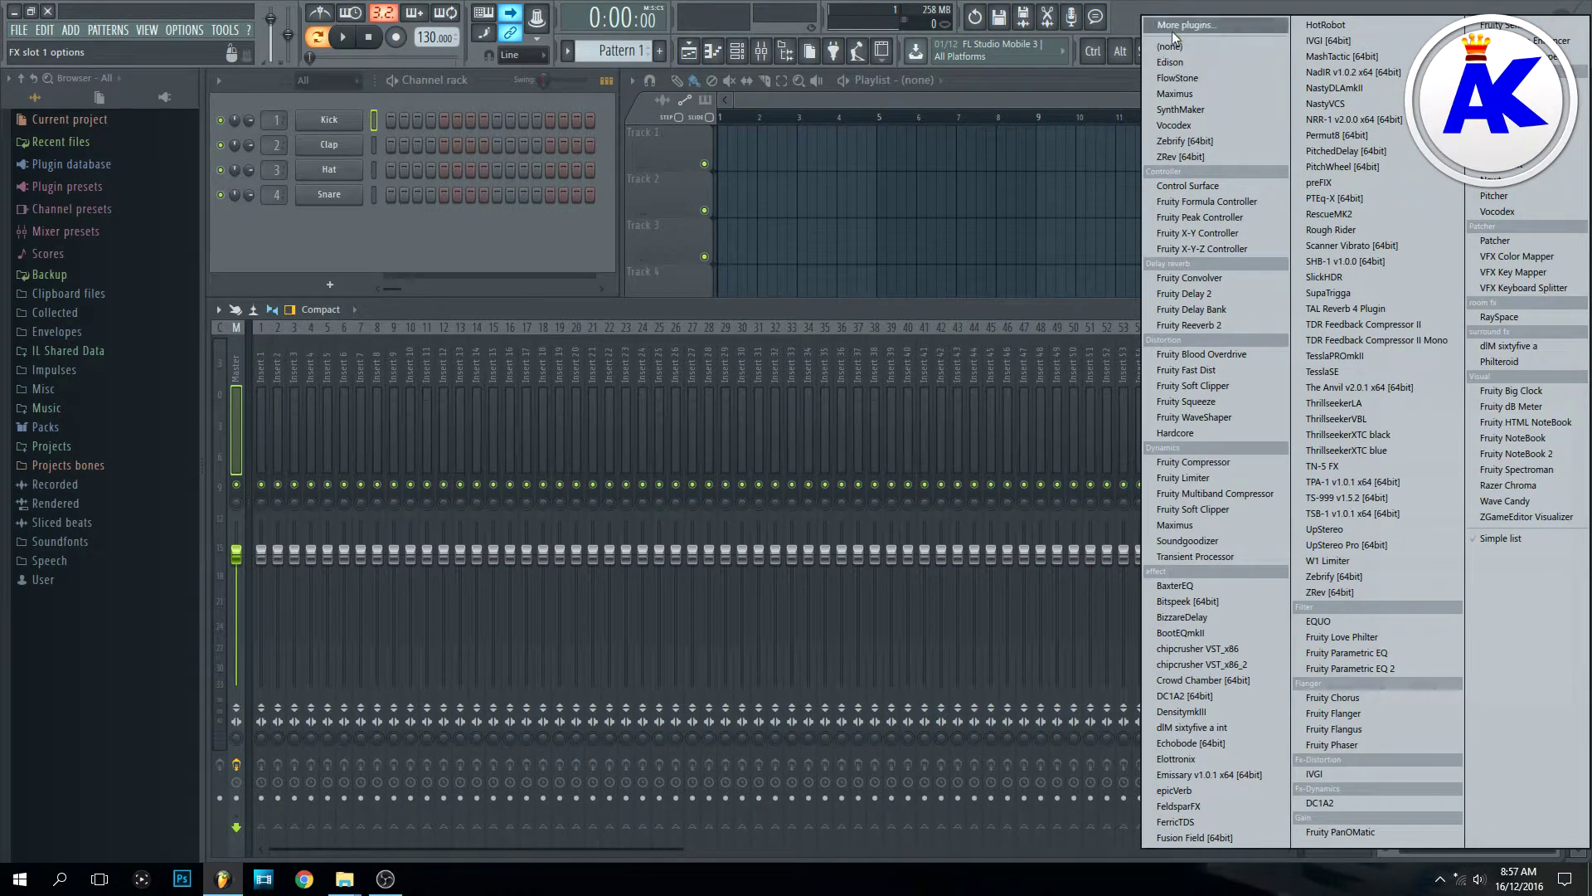
left_click(672, 150)
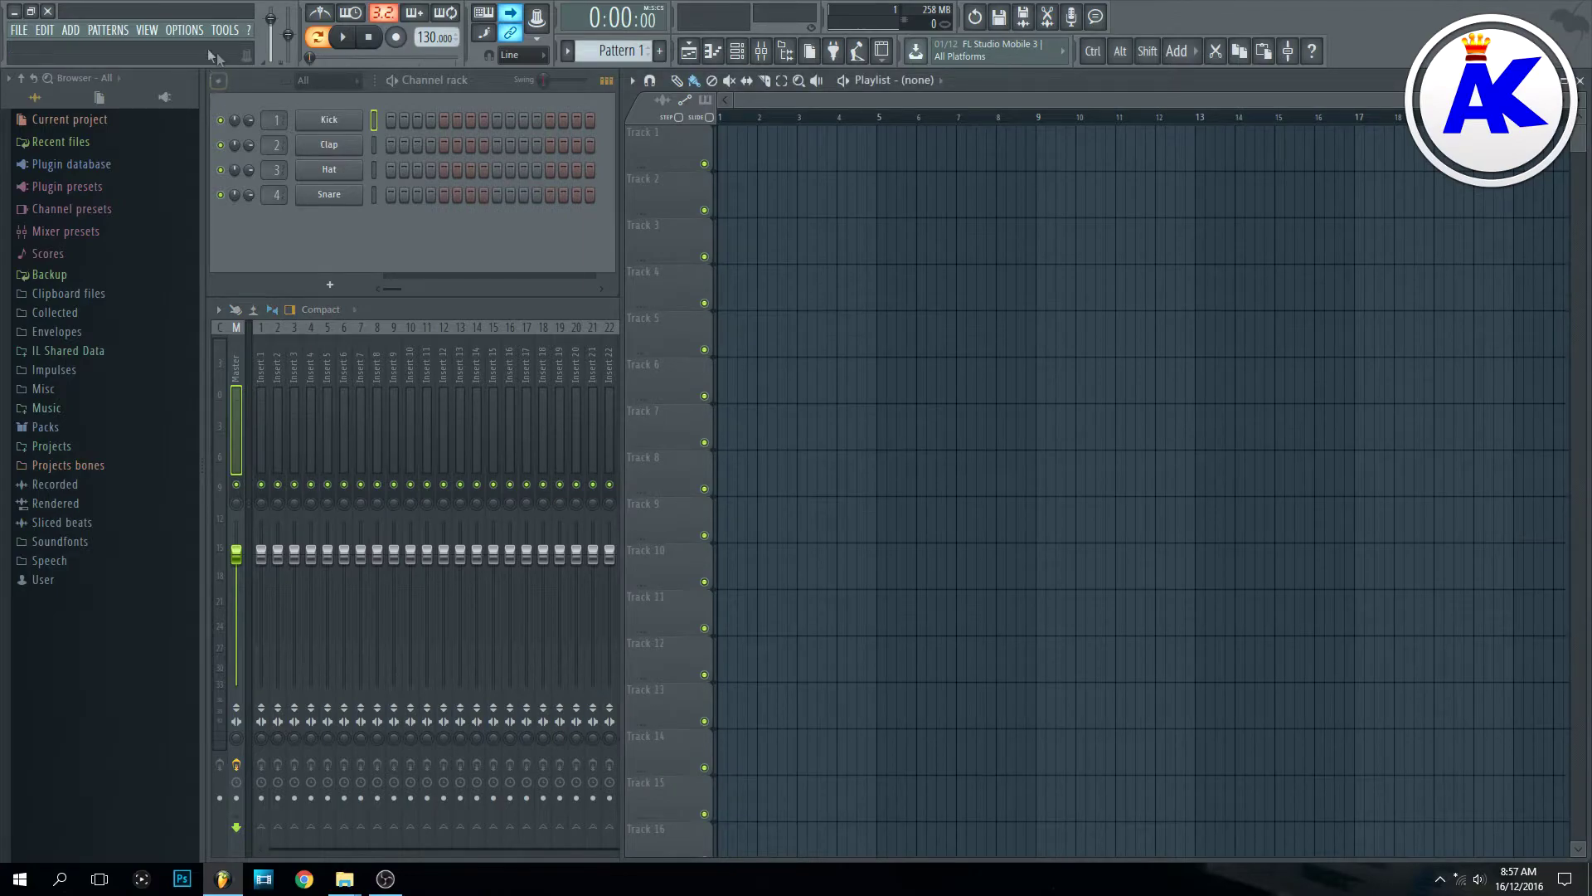
left_click(186, 31)
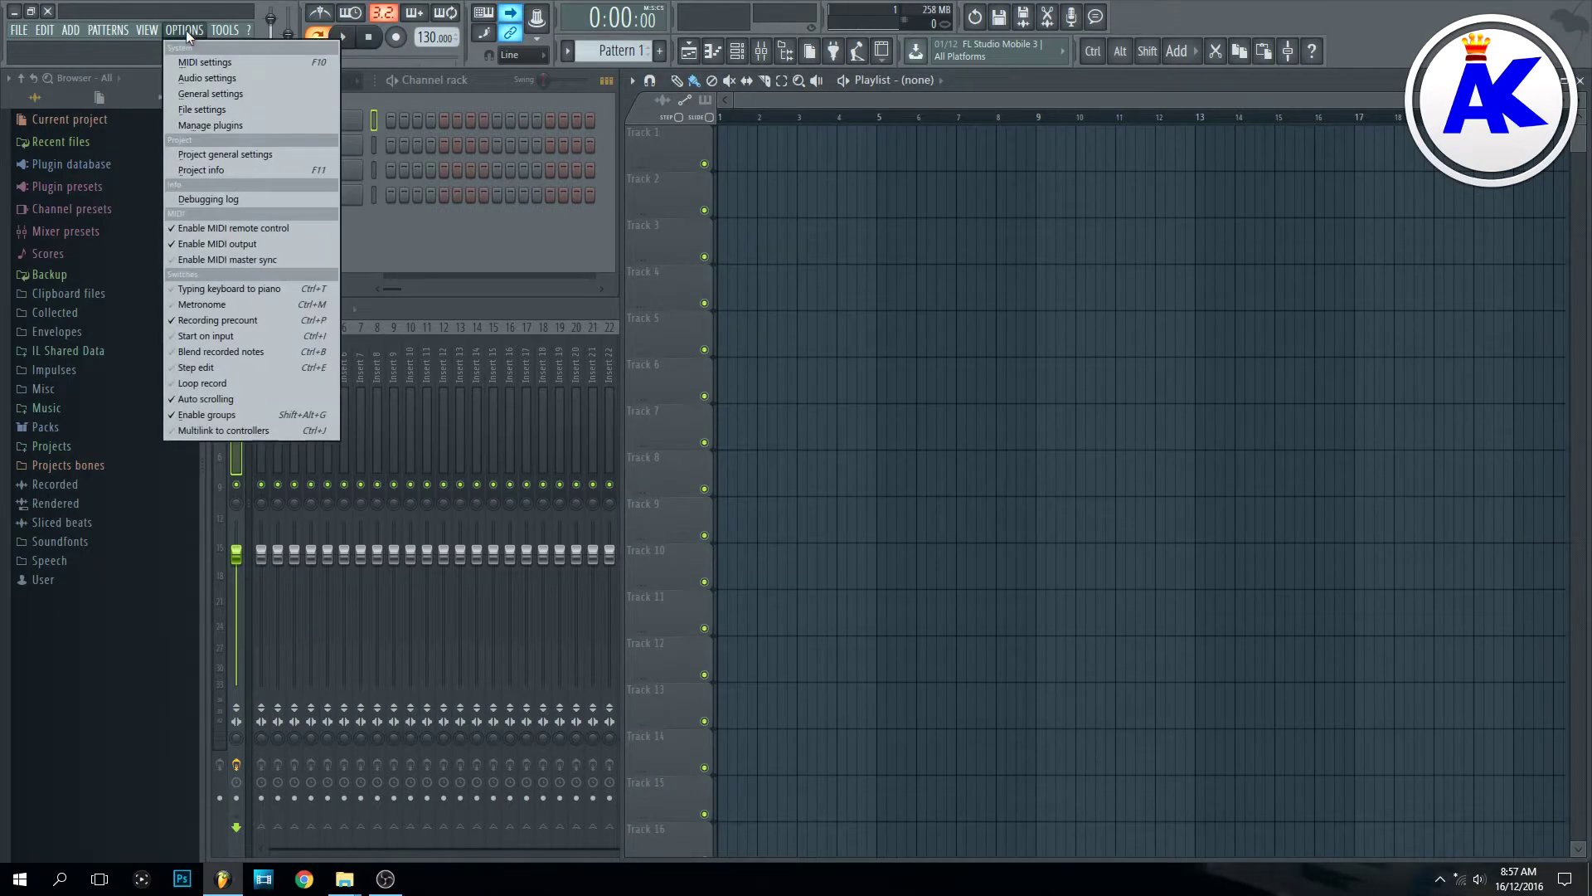
Choose Options > Manage plugins, showing 281 plugins found and the Plugins\VST search path
left_click(222, 123)
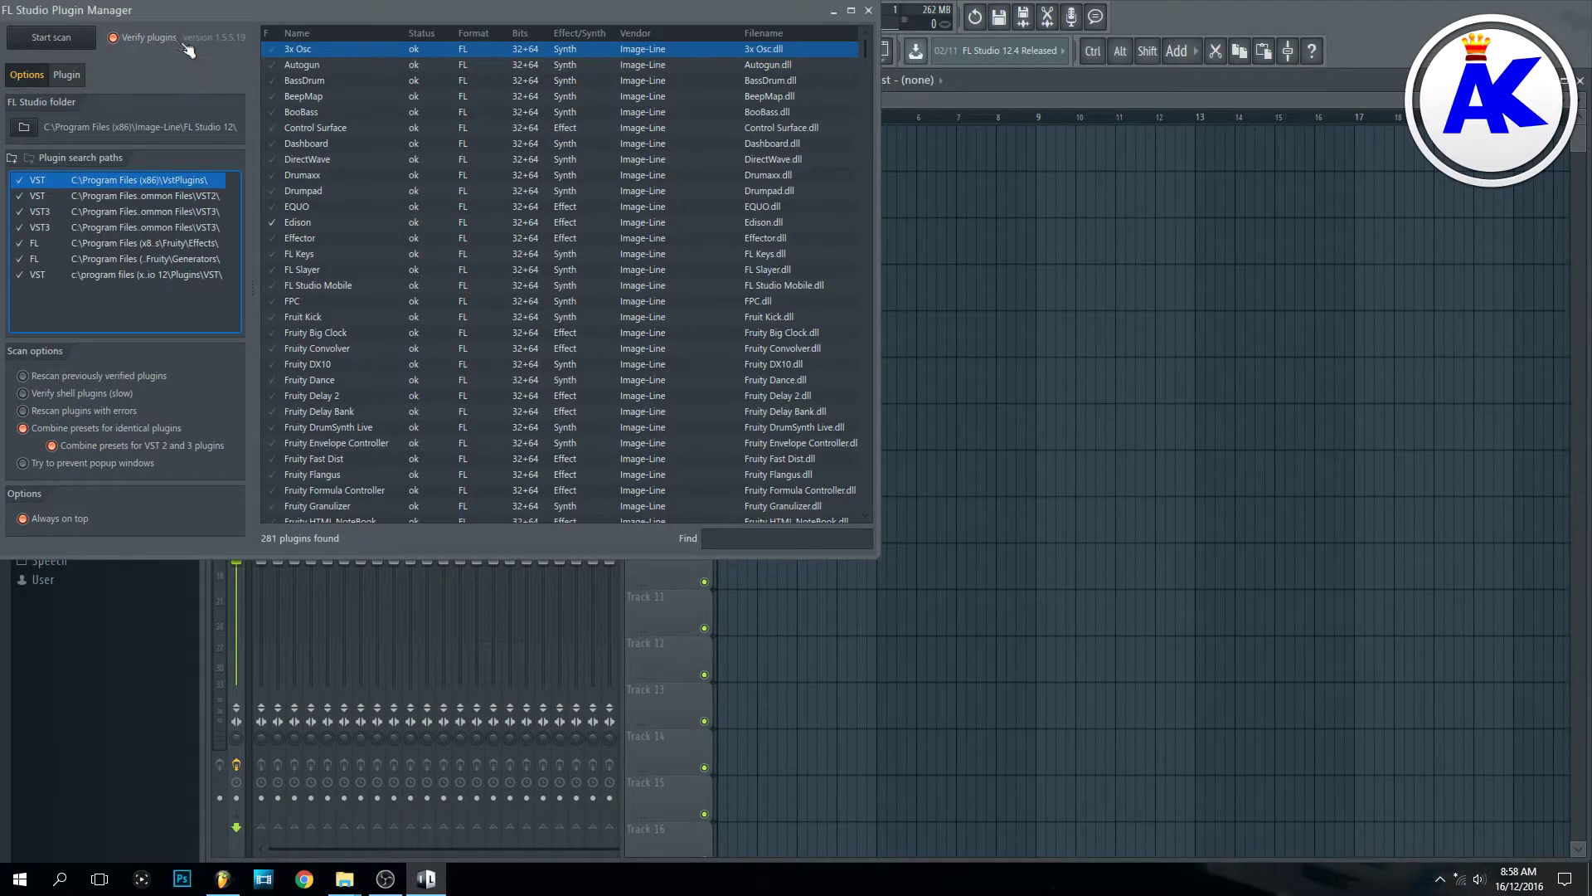
Run Start scan and dismiss the u-he Error 1 dialog, reaching 283 plugins found
left_click(71, 41)
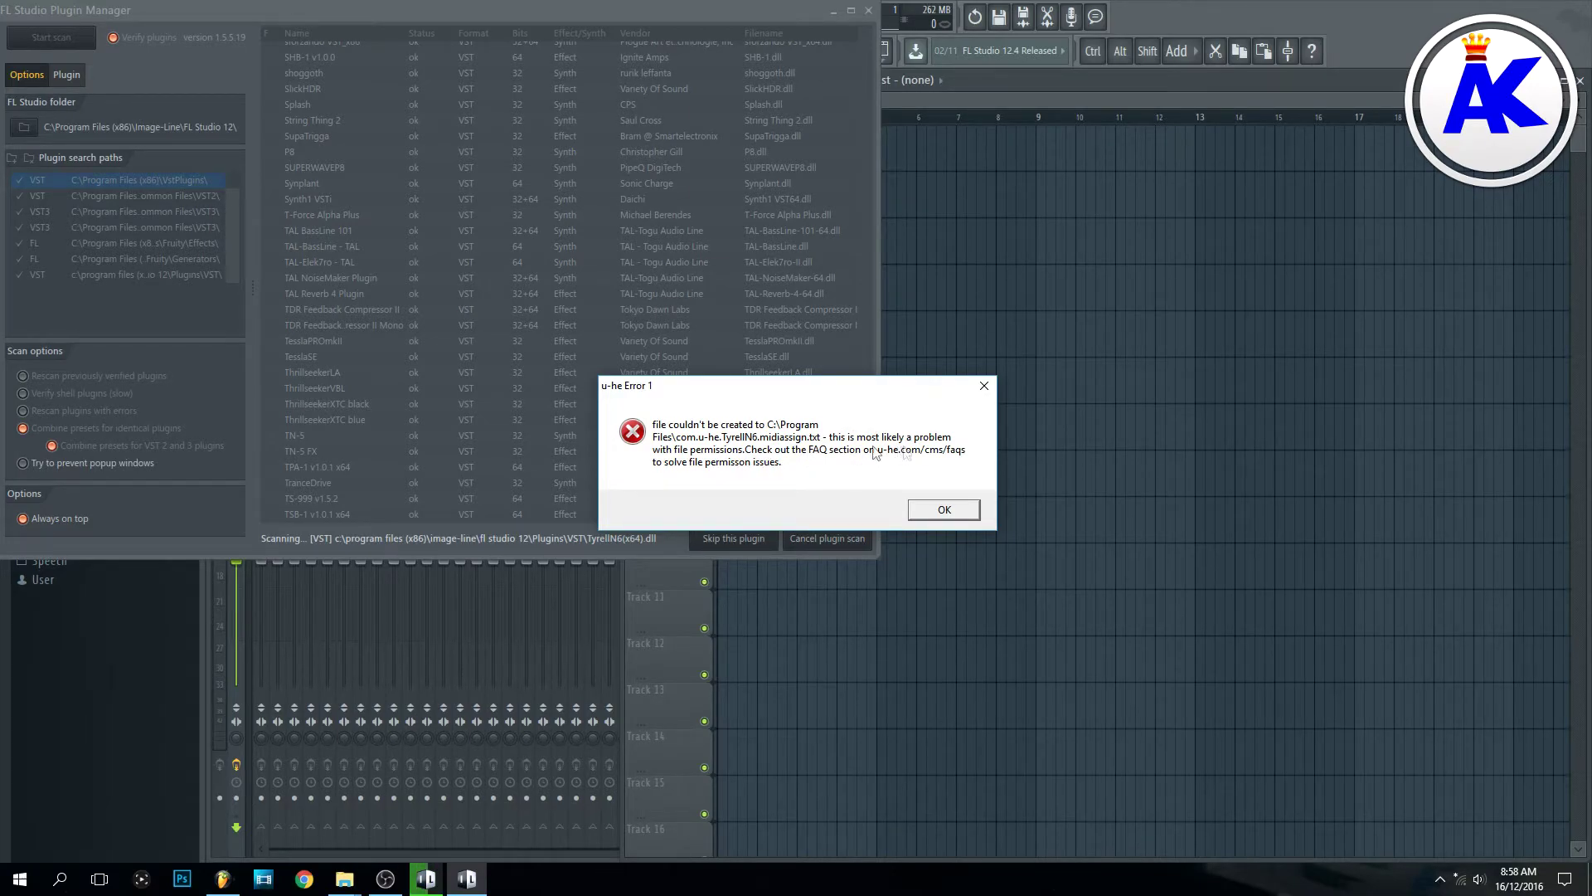
left_click(945, 510)
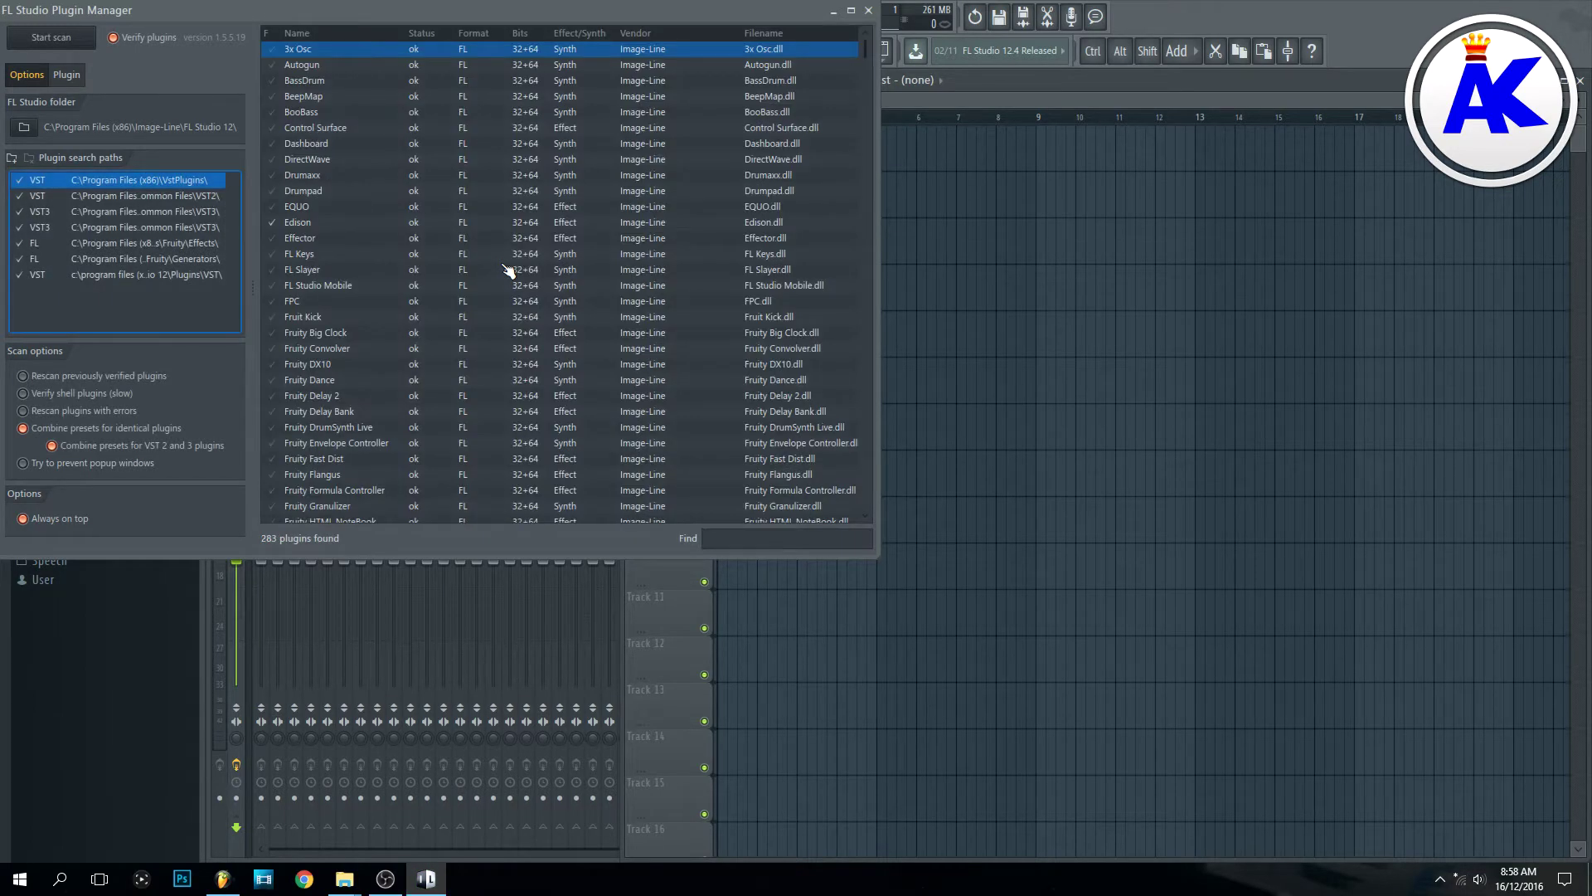
Scroll to TyrellN6, mark it as a favourite, select its 64-bit VST3 entry, and close the manager
scroll(481, 236, "down", 15)
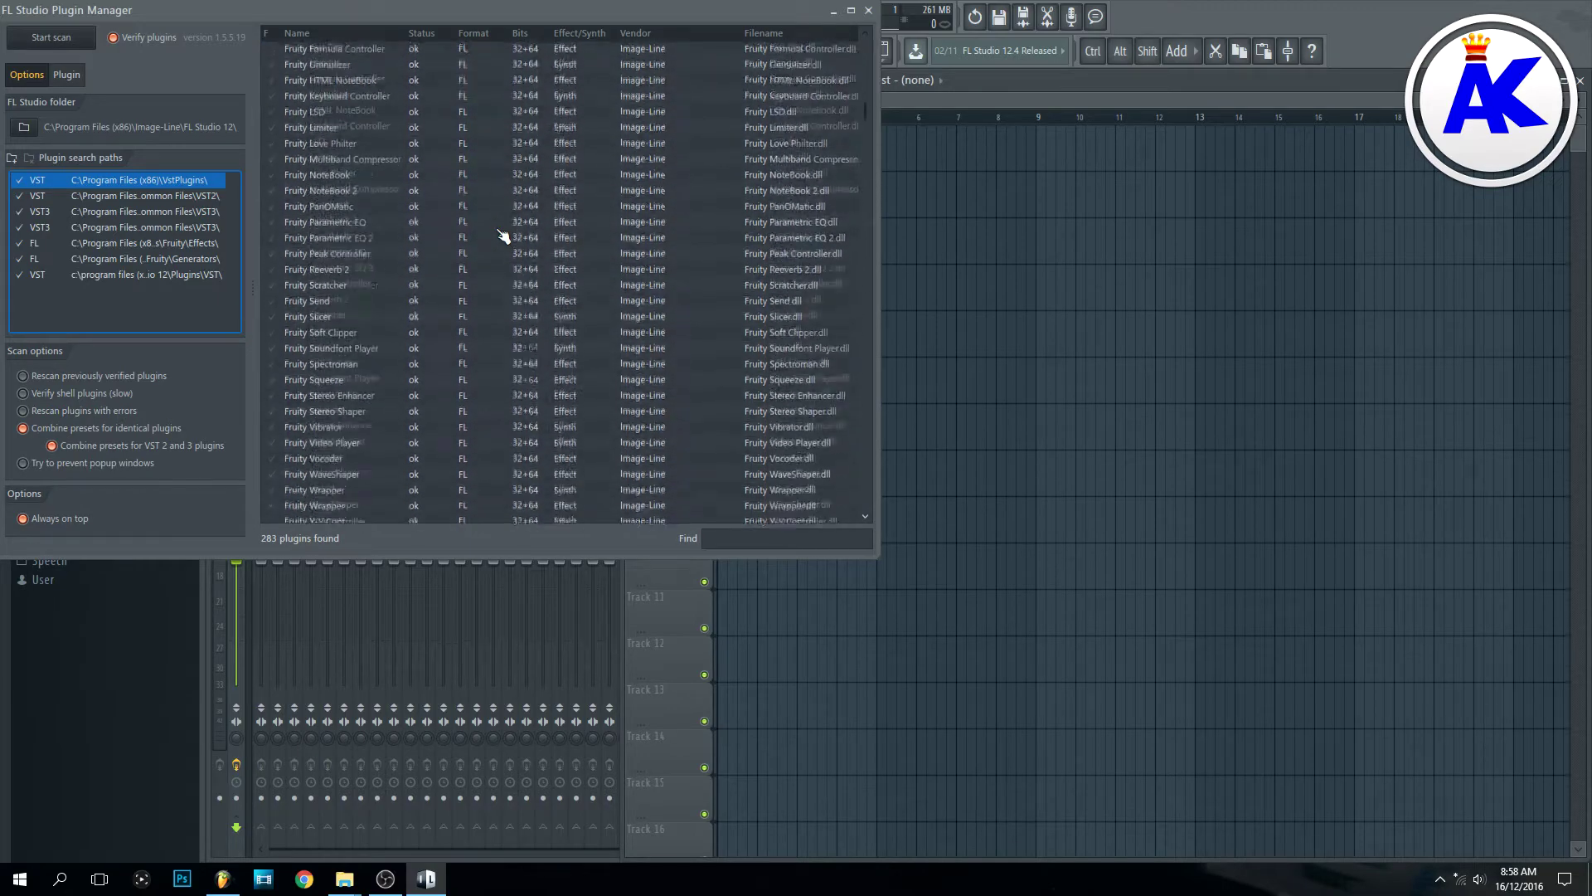
scroll(501, 236, "down", 20)
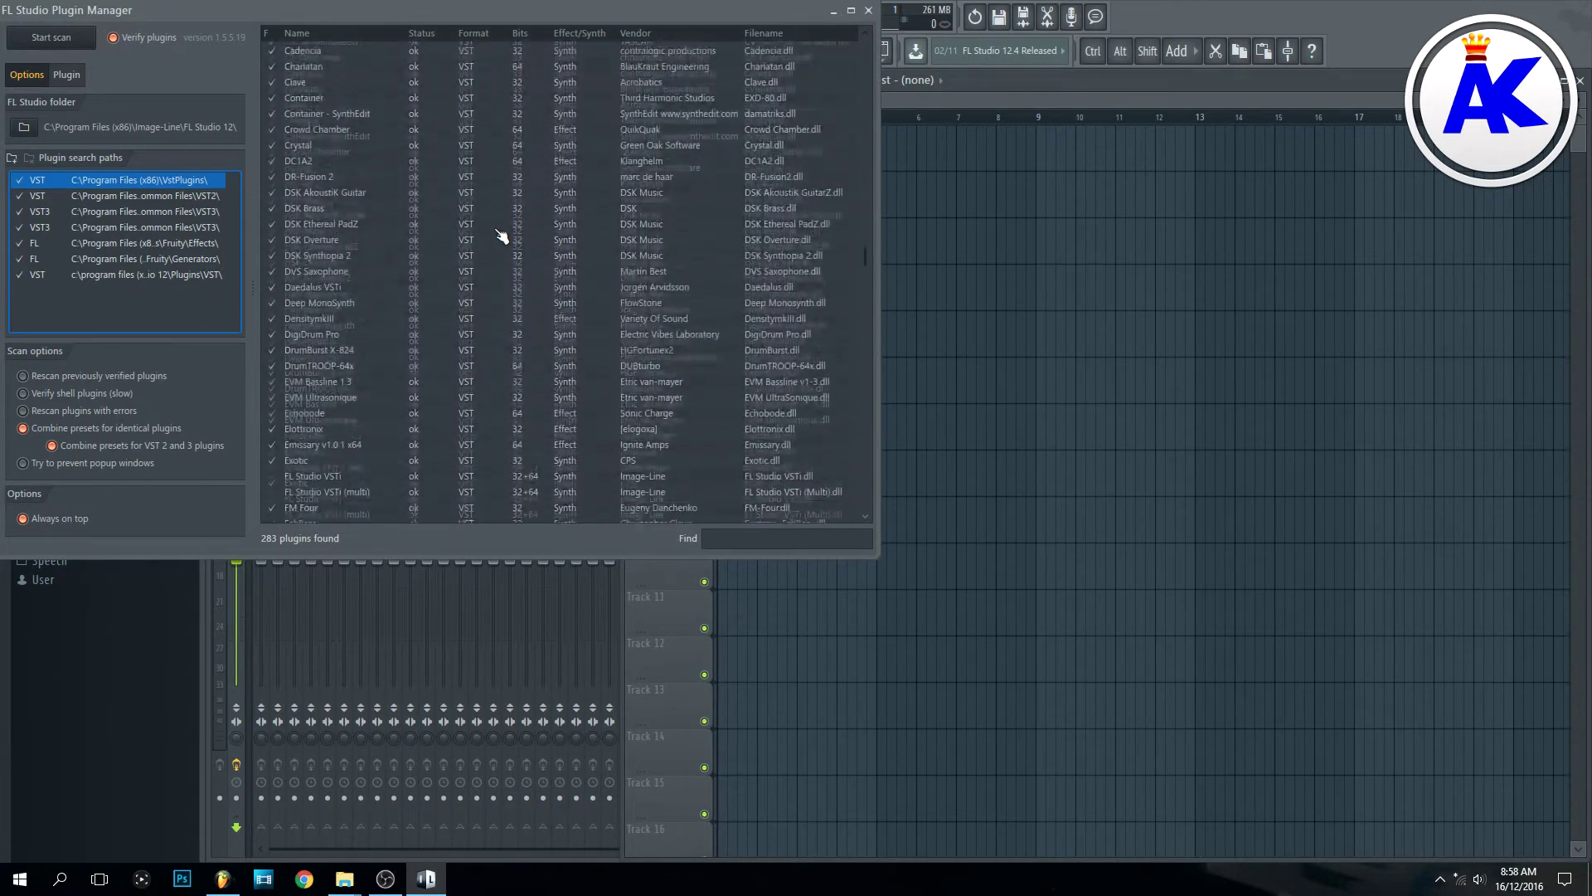
scroll(501, 236, "down", 20)
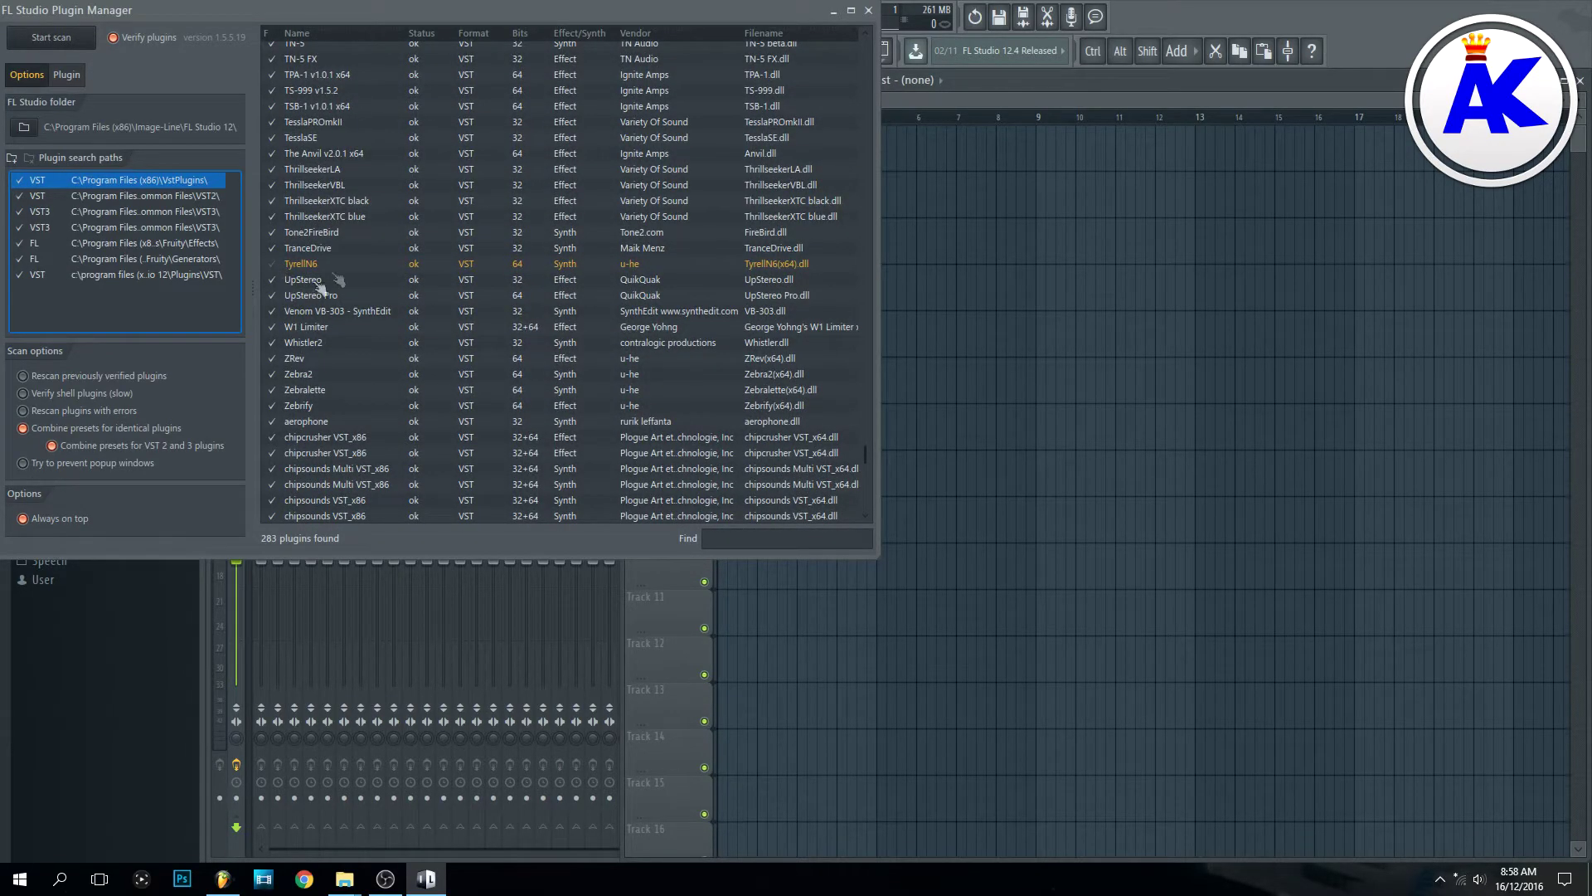
left_click(274, 265)
scroll(489, 373, "down", 8)
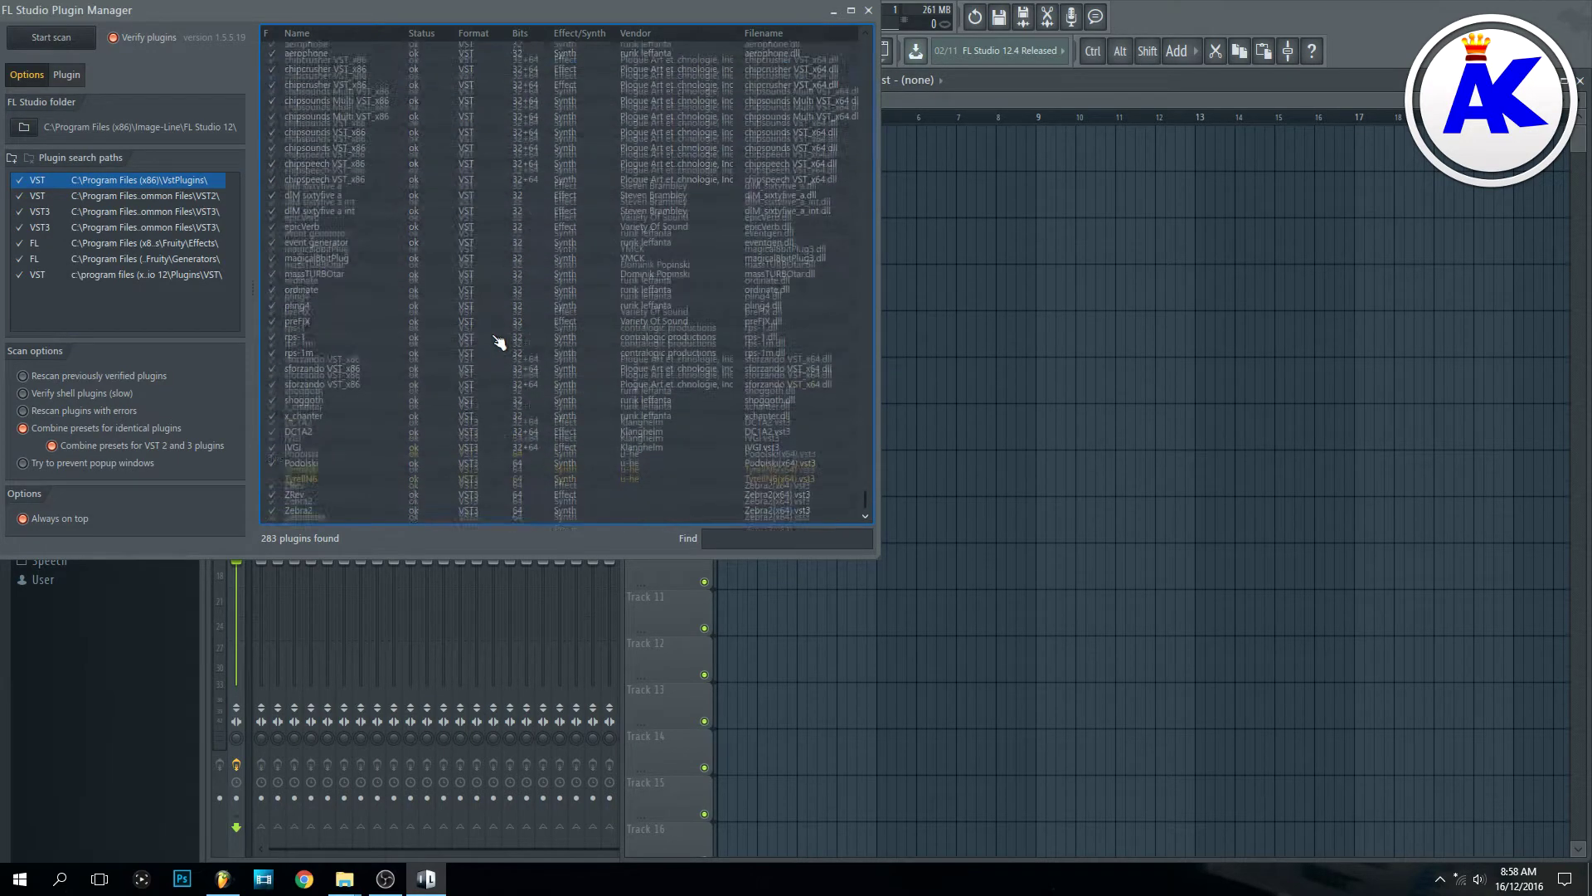
left_click(280, 454)
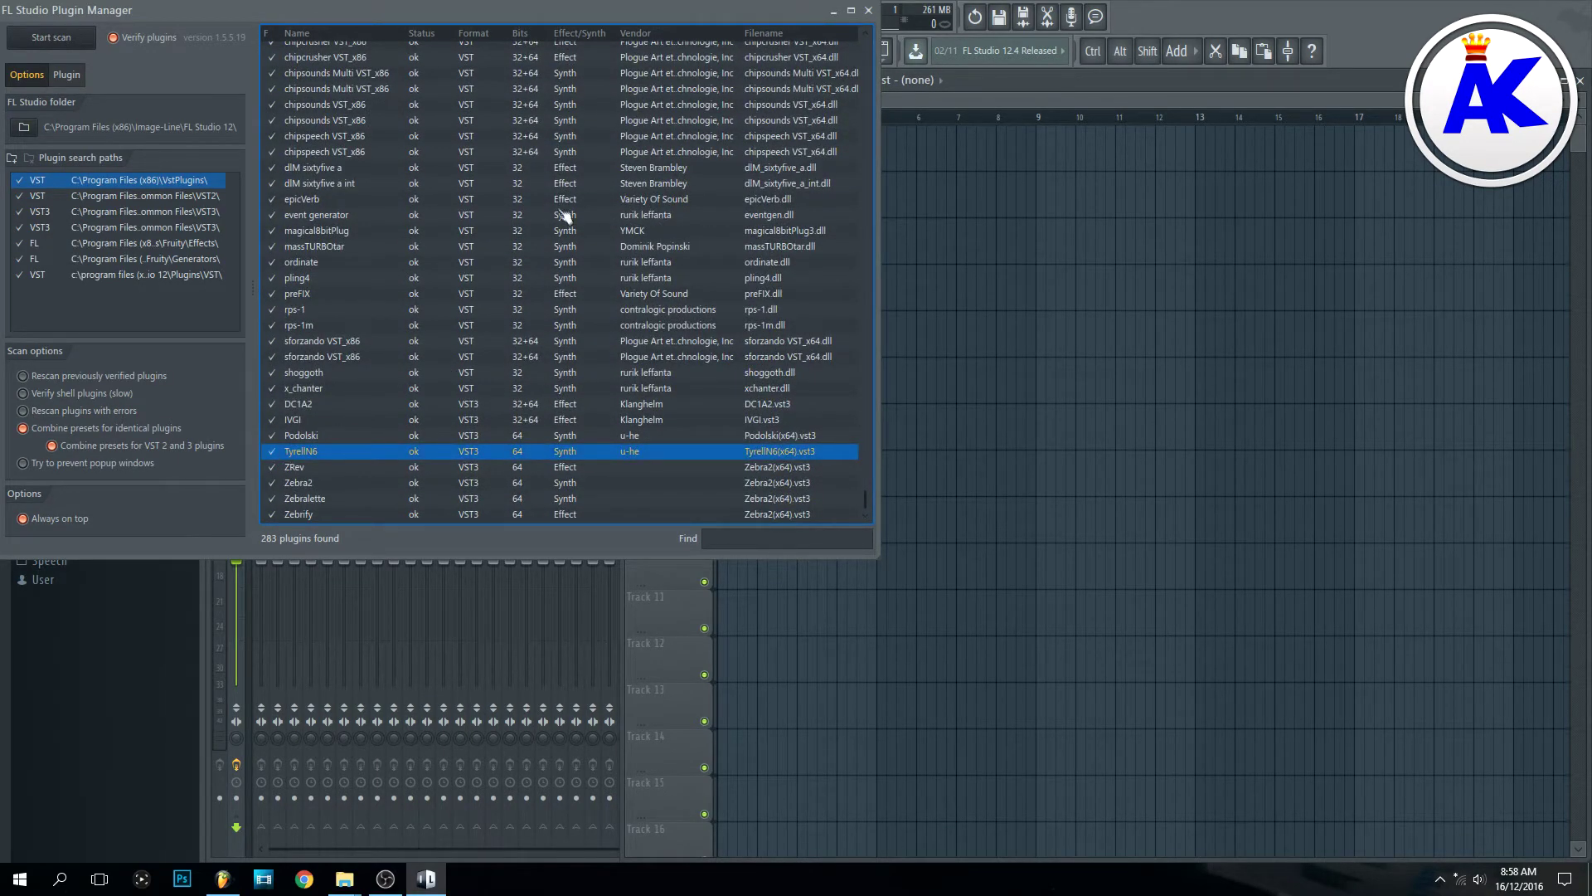
left_click(868, 11)
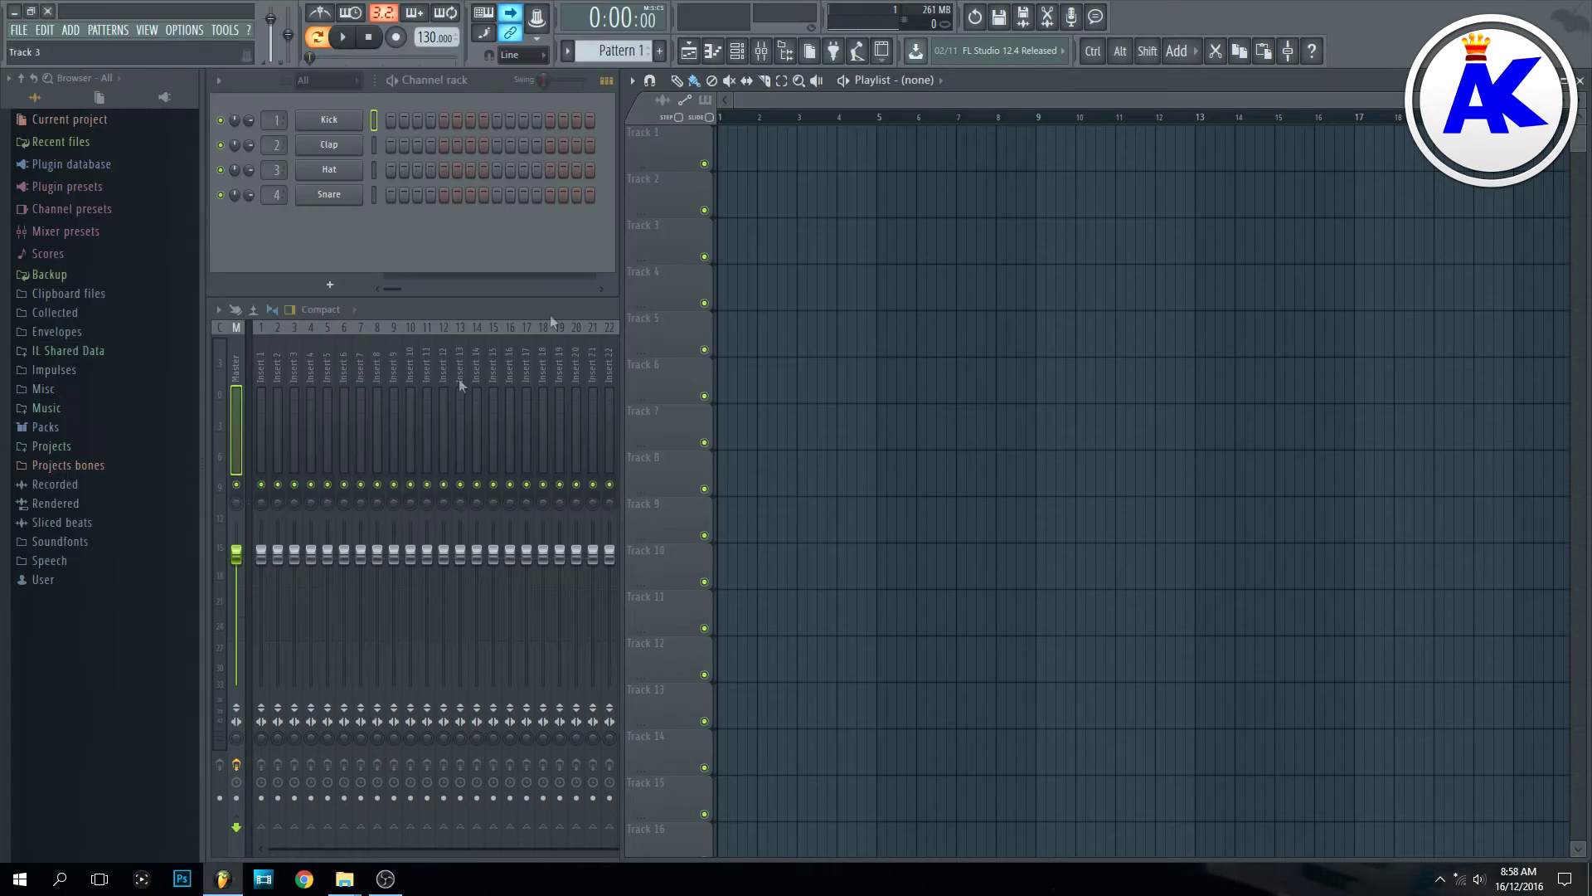
Load TyrellN6 [64bit] from the Channel rack's + list, dismiss both u-he errors, close its window
left_click(332, 282)
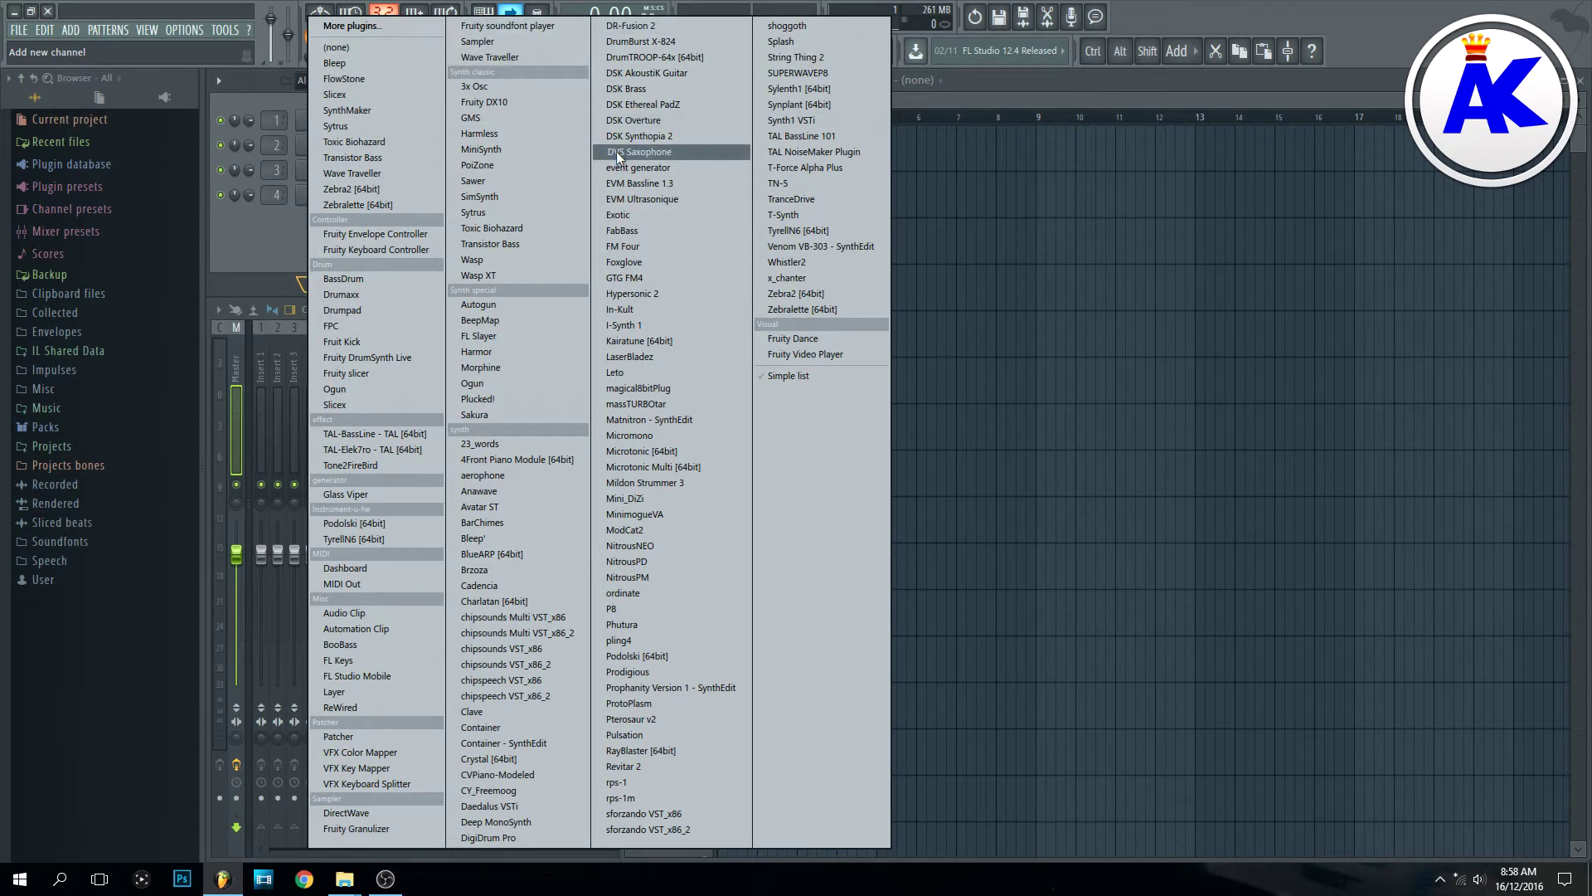
key("Right")
key("Down")
key("Down")
key("Down")
key("Down")
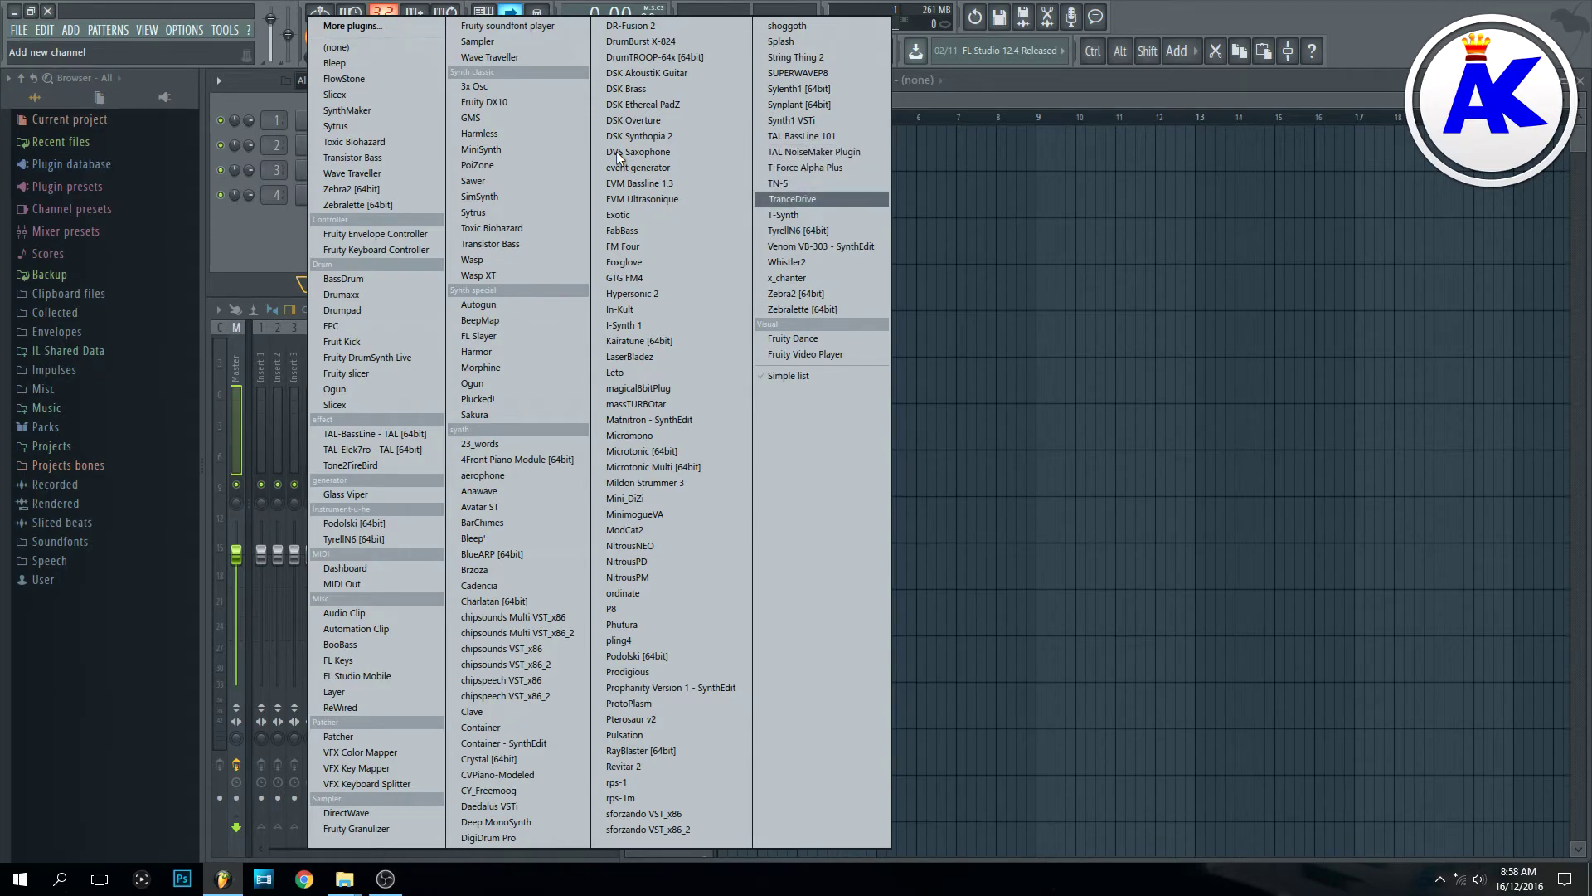
left_click(800, 230)
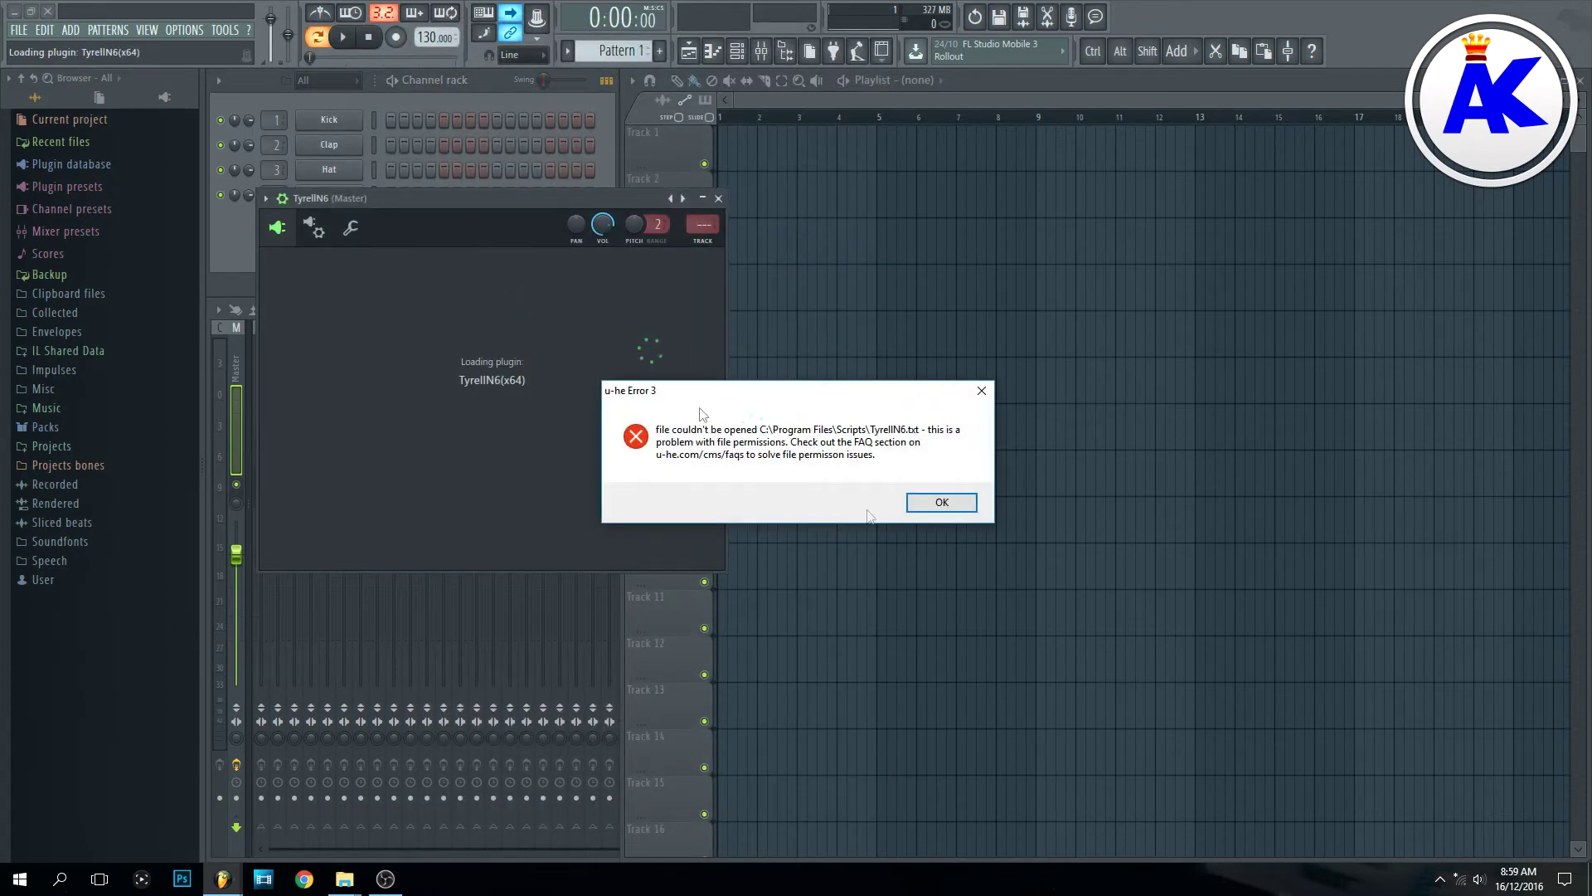
left_click(943, 502)
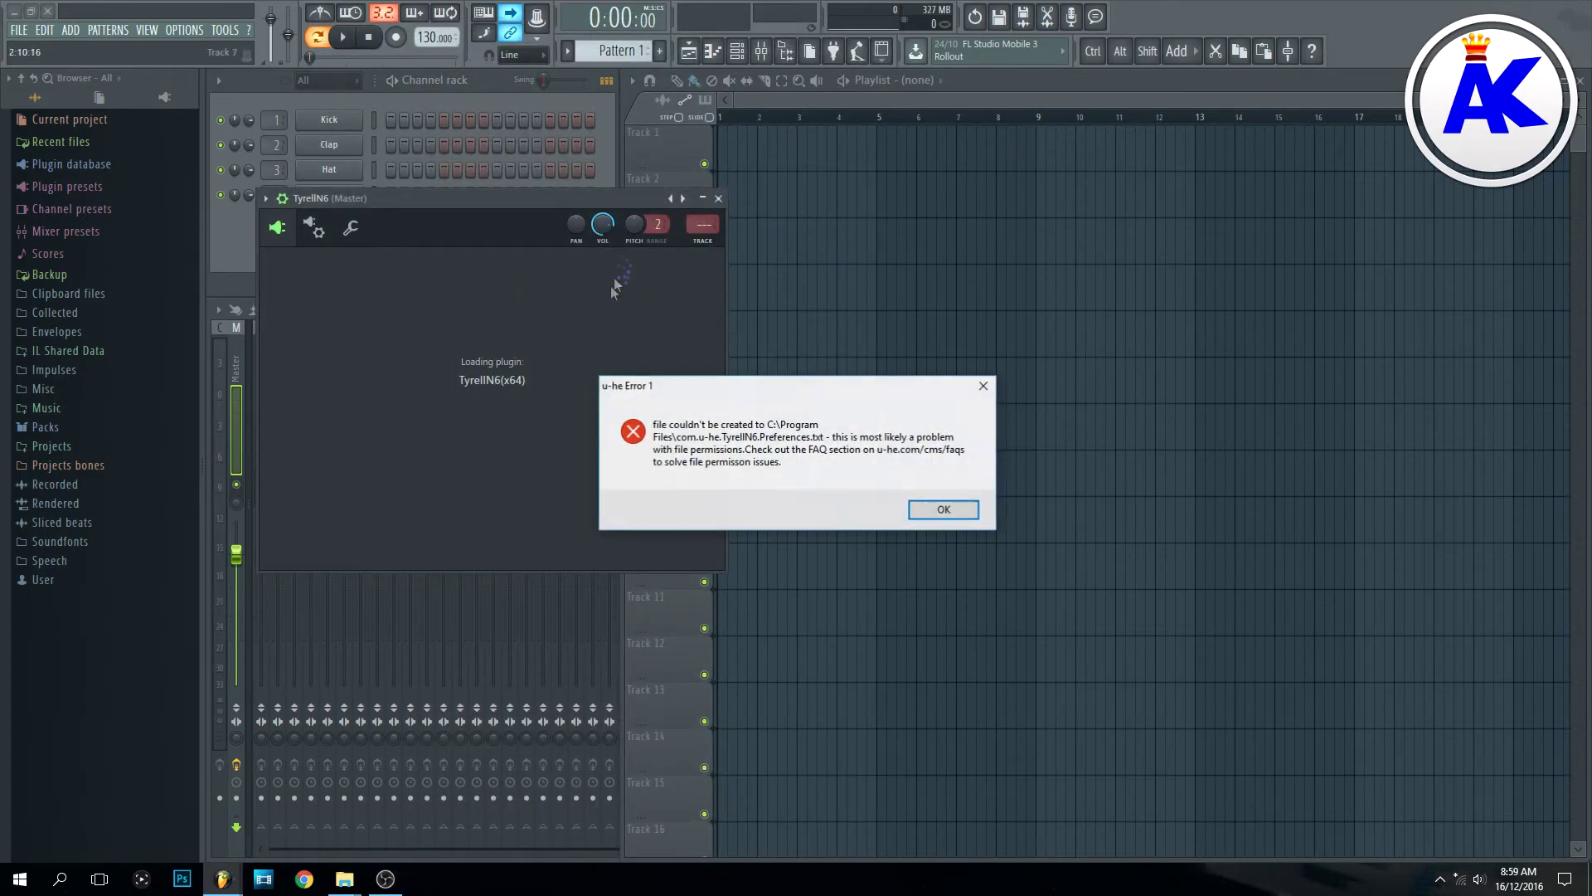
left_click(945, 509)
left_click(757, 207)
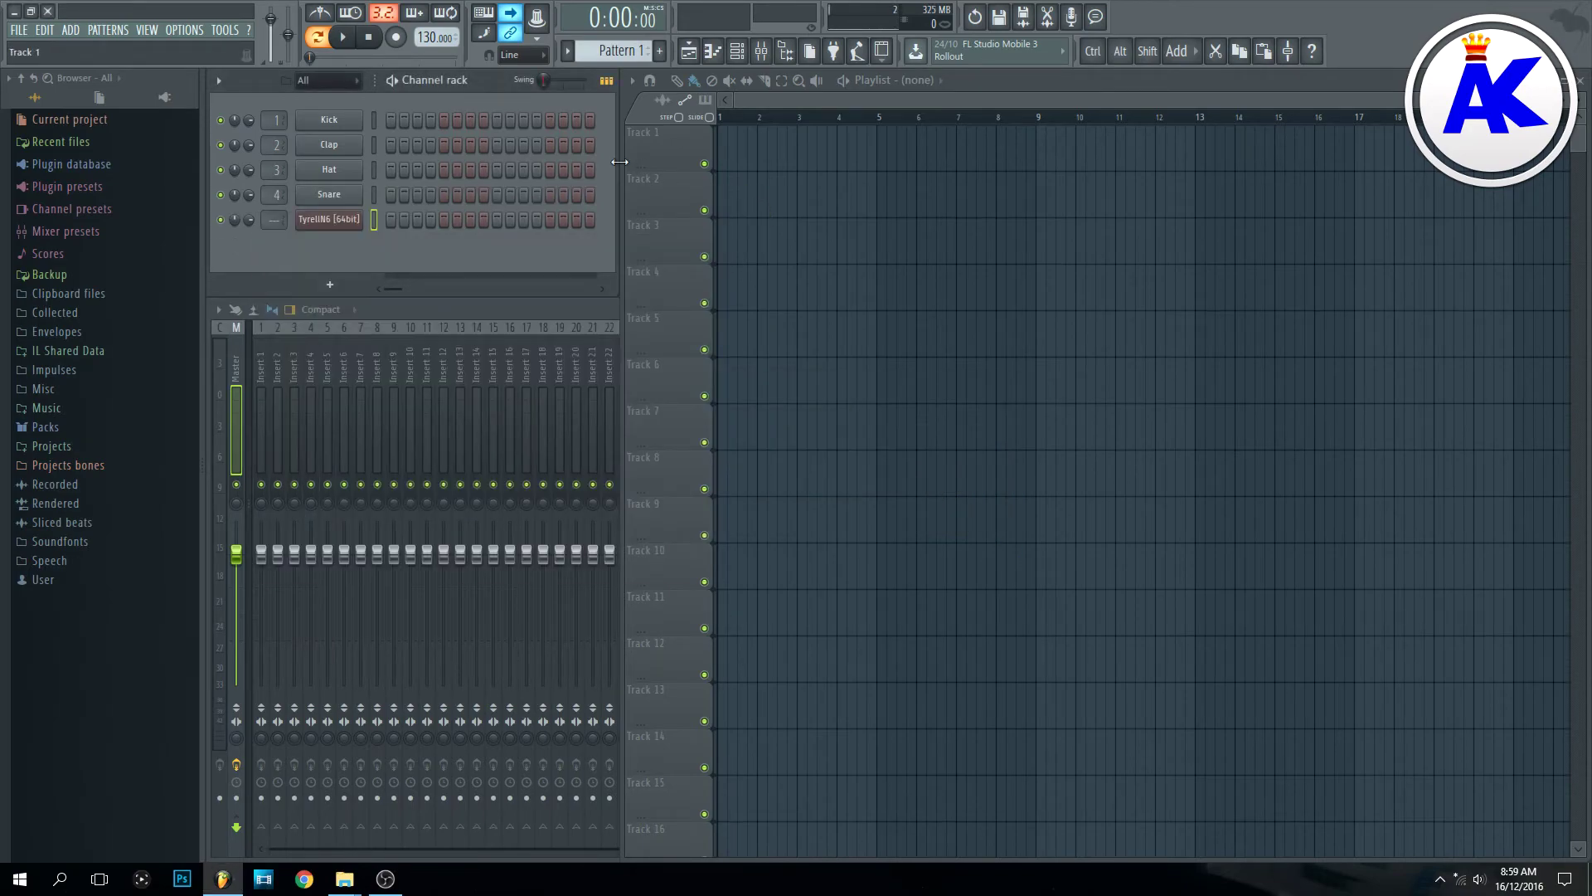